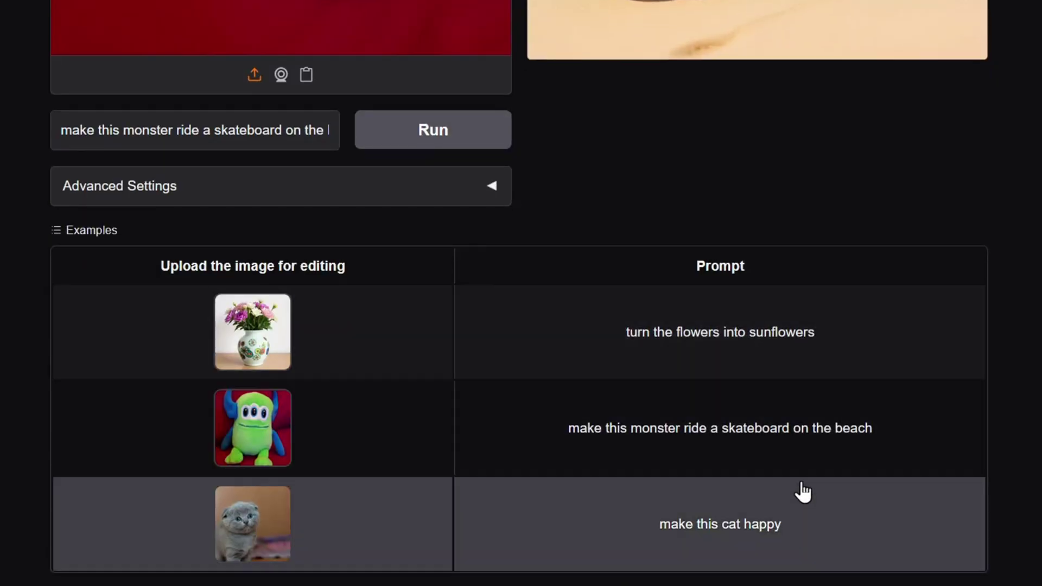
Load the cat example row to show its image, prompt and happy-cat edit
click(794, 510)
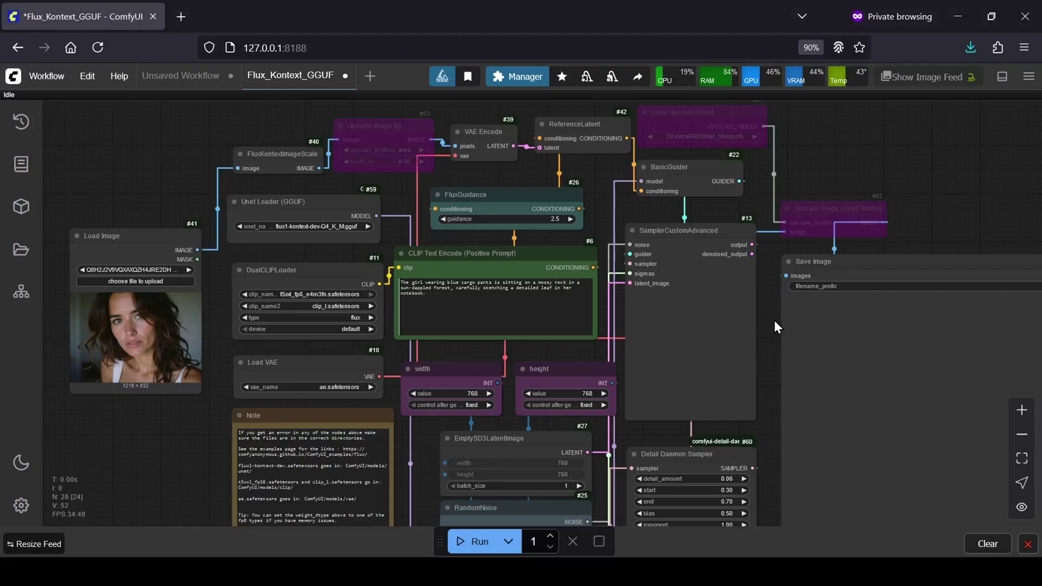
Turn off Bypass on the Load Upscale Model and Upscale Image nodes
drag(766, 335, 716, 222)
drag(708, 502, 689, 555)
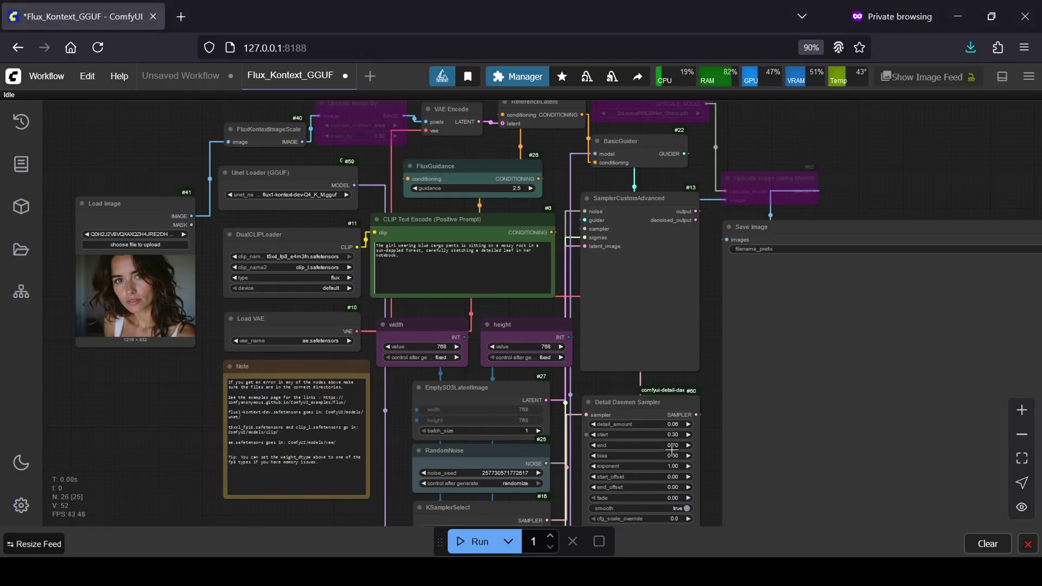
scroll(702, 473, up, 4)
scroll(702, 473, up, 3)
scroll(693, 456, down, 5)
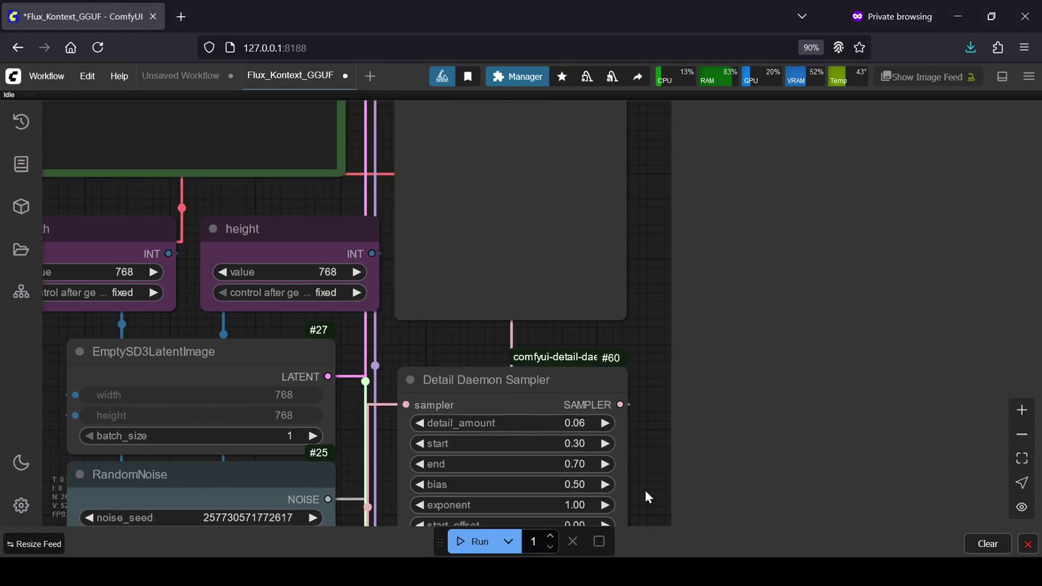
drag(649, 205, 625, 517)
scroll(551, 337, up, 4)
right_click(581, 251)
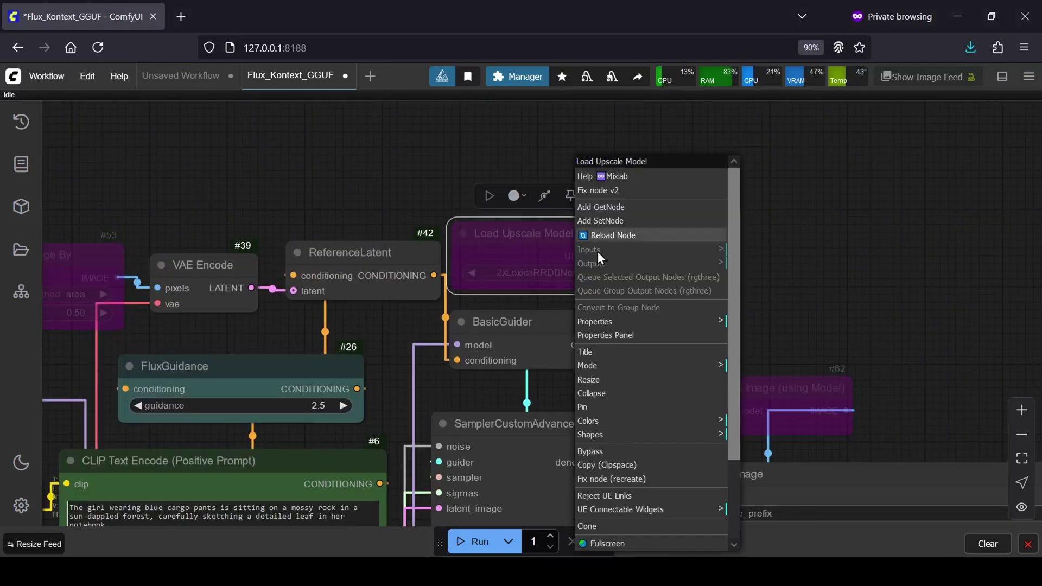
click(656, 448)
right_click(689, 404)
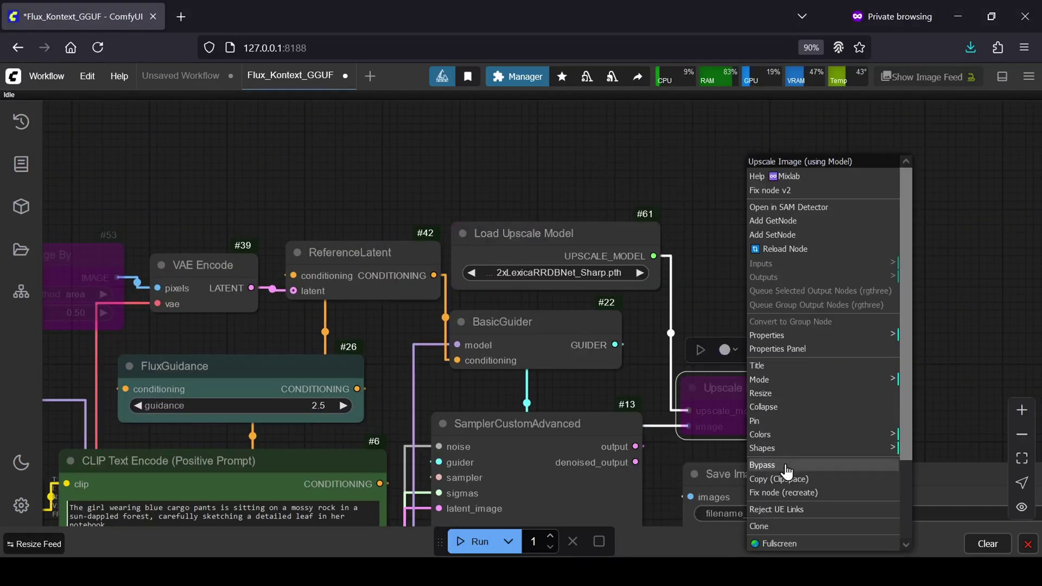
click(708, 465)
click(924, 356)
Confirm the Manager's refresh so the Flux_Kontext_GGUF workflow reloads
scroll(832, 313, down, 3)
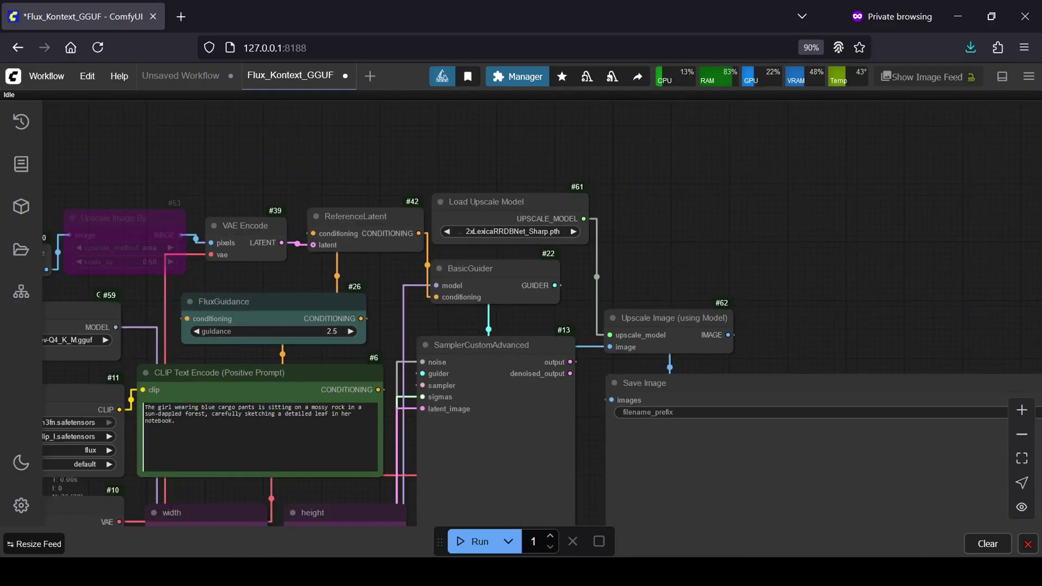
click(467, 542)
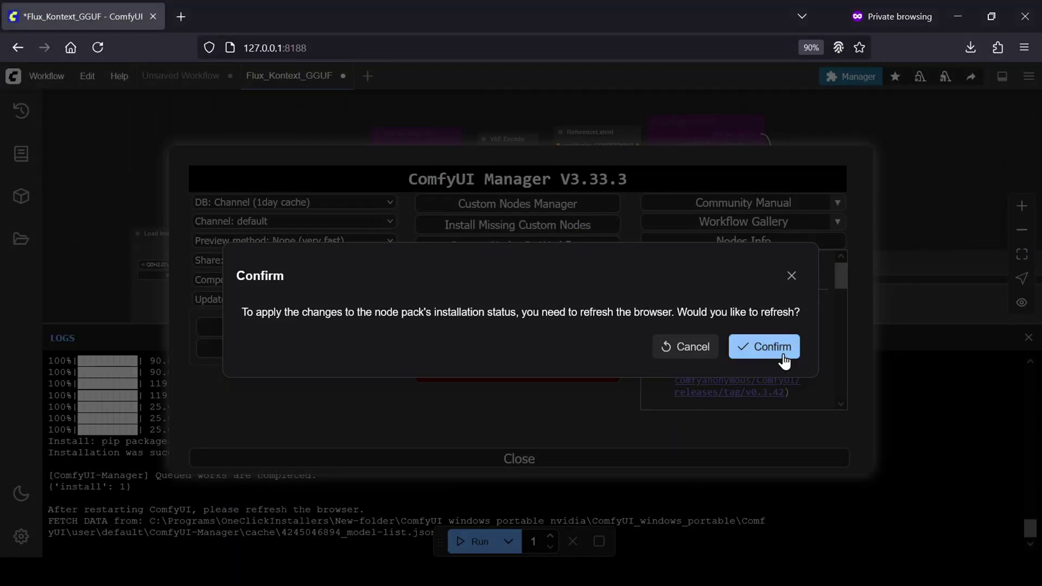
click(781, 348)
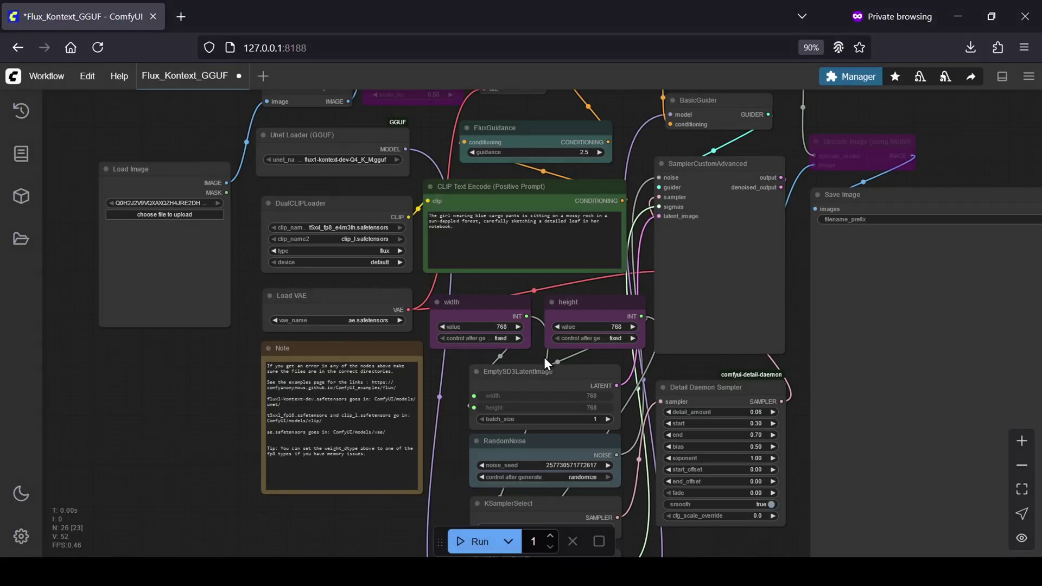
drag(255, 210, 224, 294)
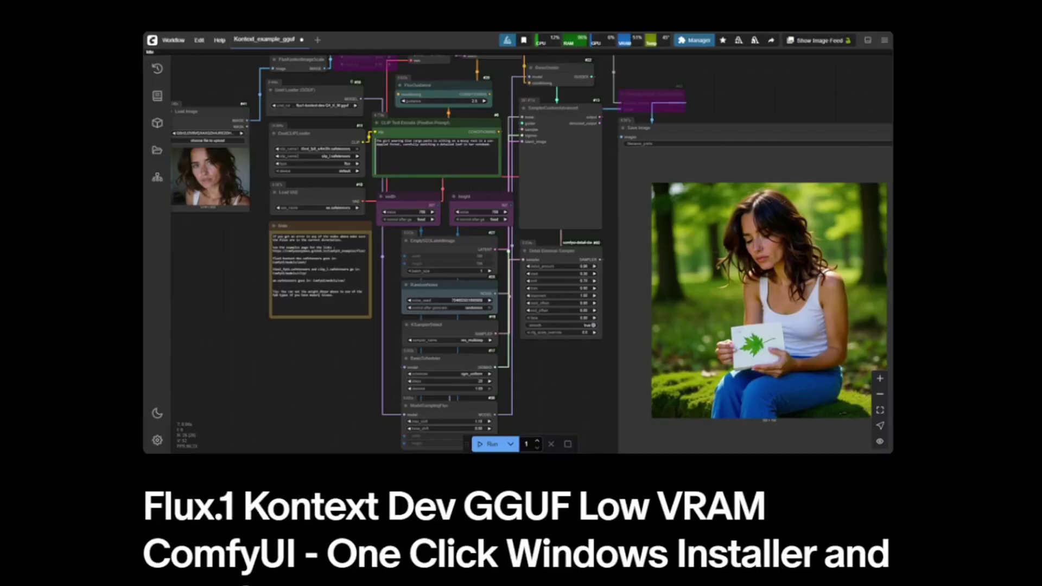
Scroll the Flux.1 Kontext post past Installer Features down to its Attachments
scroll(518, 293, down, 10)
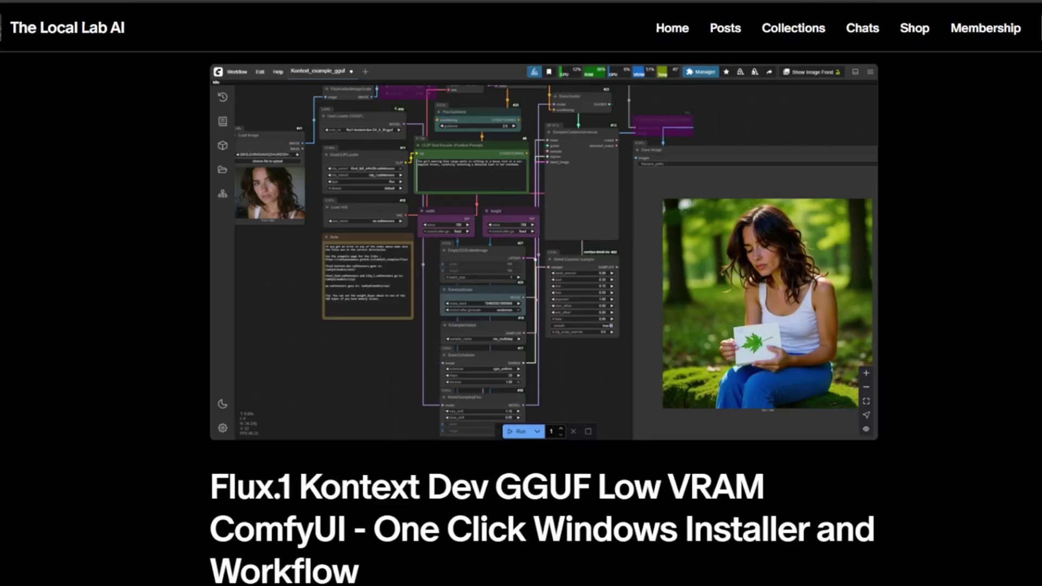
scroll(543, 326, down, 20)
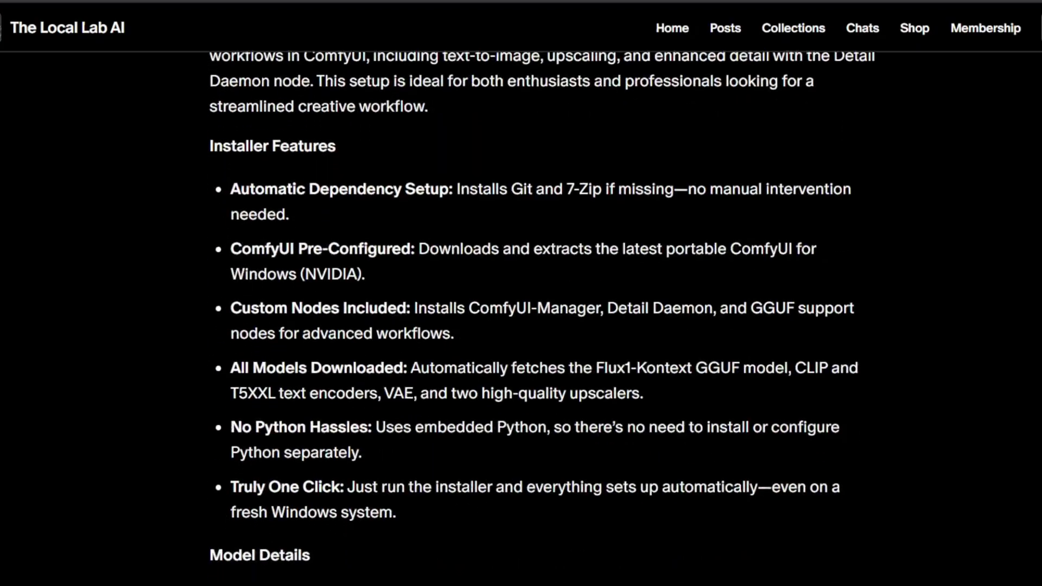
scroll(543, 326, down, 15)
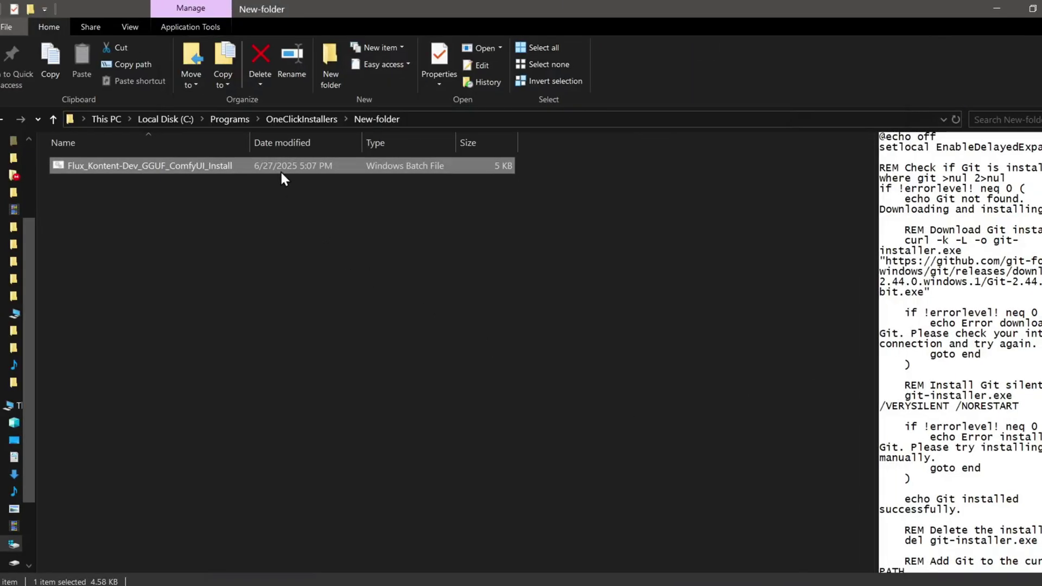
Run the Flux Kontext one-click installer batch file and close its console when finished
double_click(250, 172)
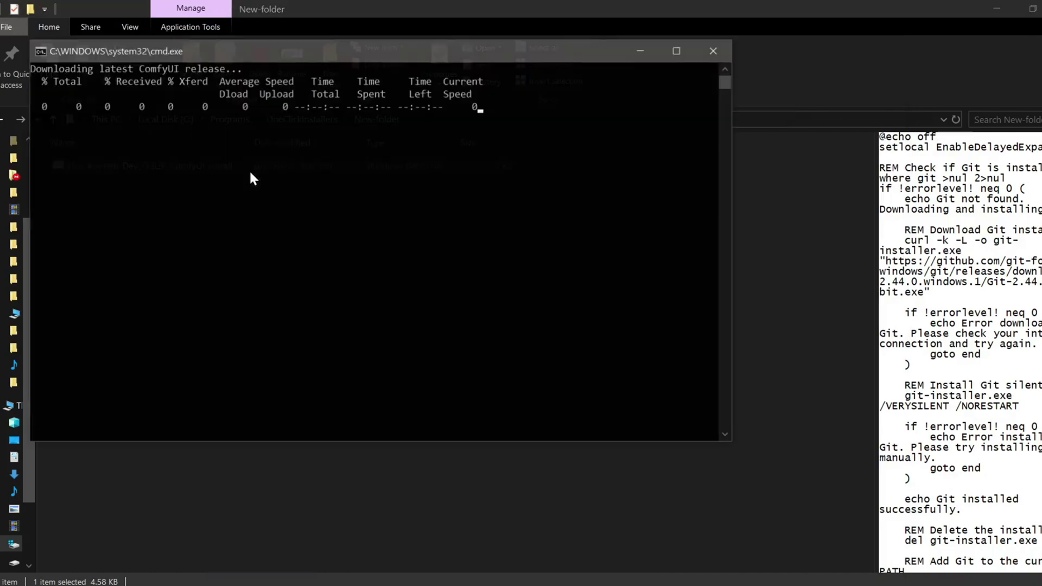
drag(291, 55, 412, 180)
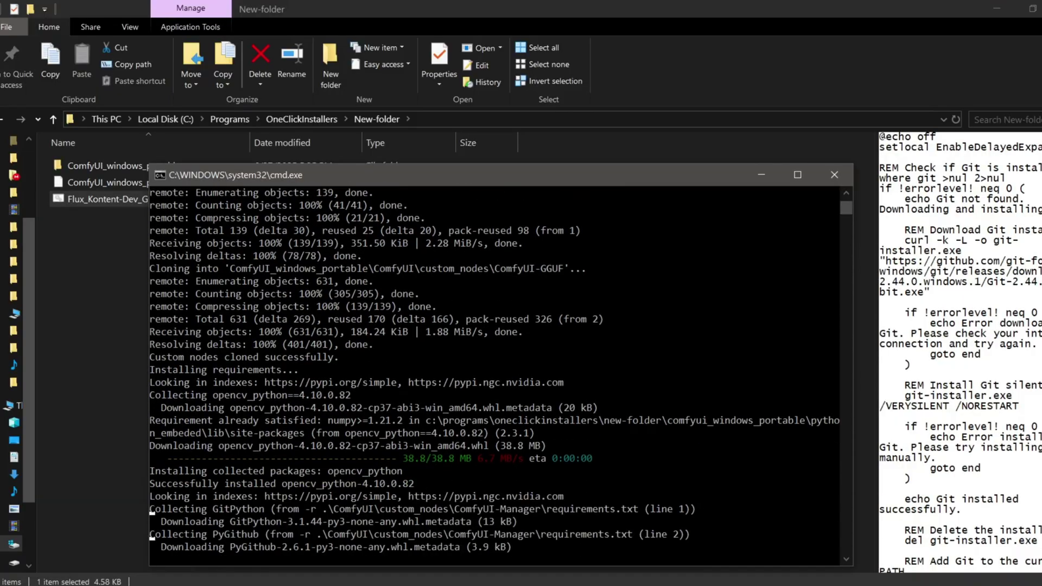
click(841, 179)
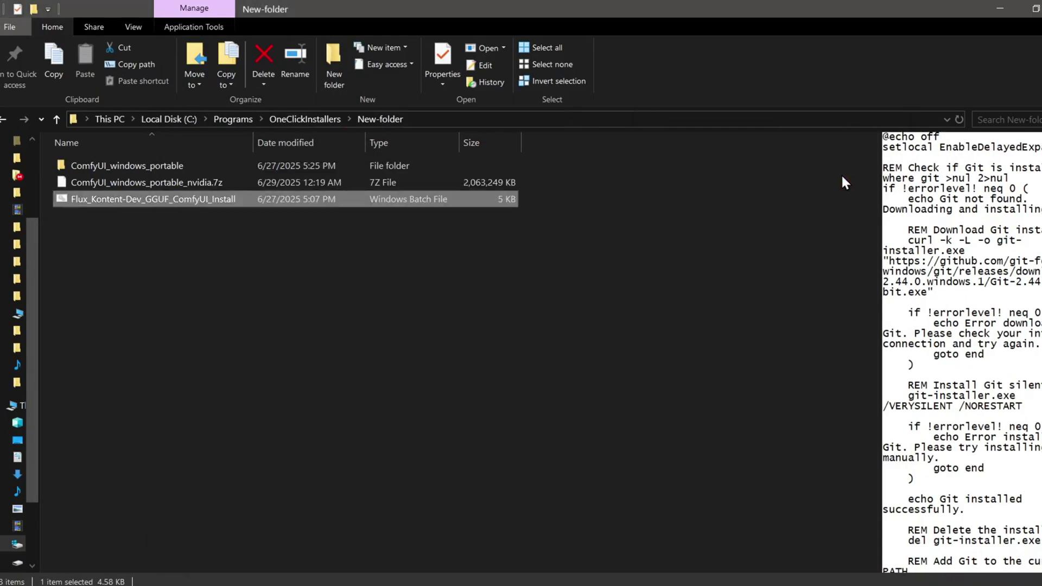
Check ComfyUI's custom_nodes folder, then start ComfyUI with run_nvidia_gpu
double_click(191, 165)
double_click(186, 168)
double_click(159, 359)
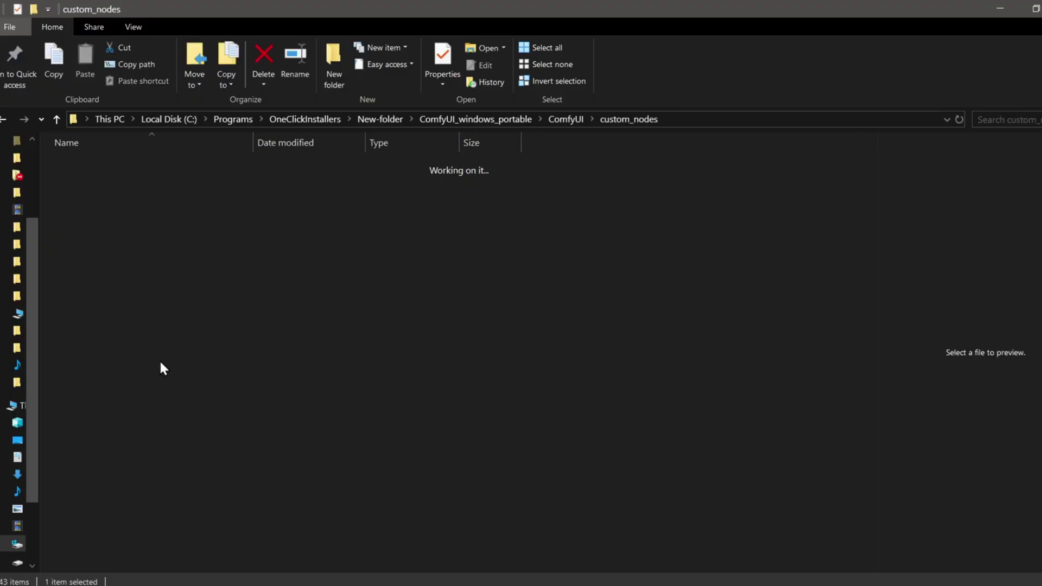
key(BackSpace)
key(BackSpace)
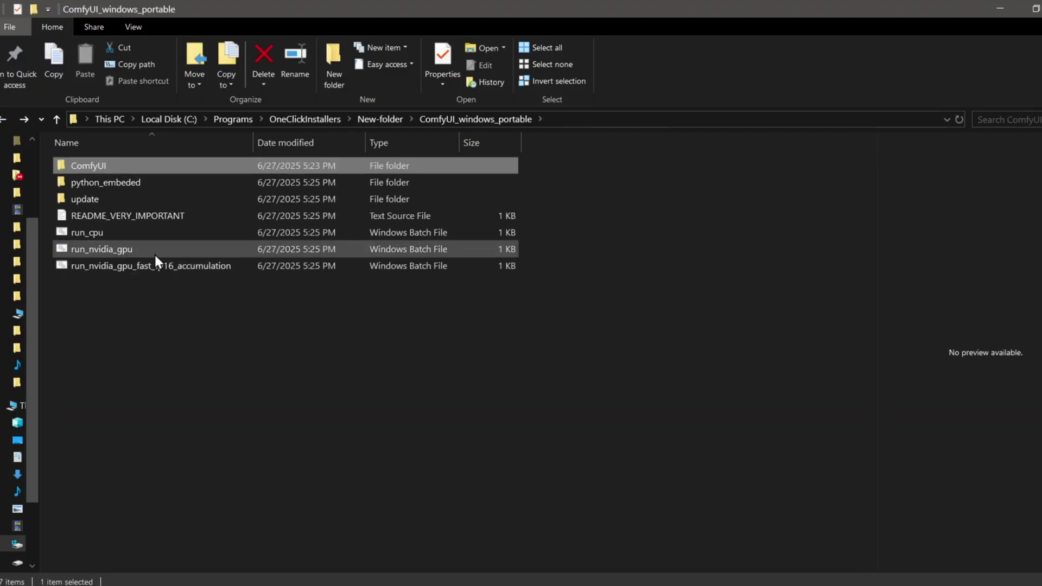
double_click(155, 253)
drag(504, 80, 565, 91)
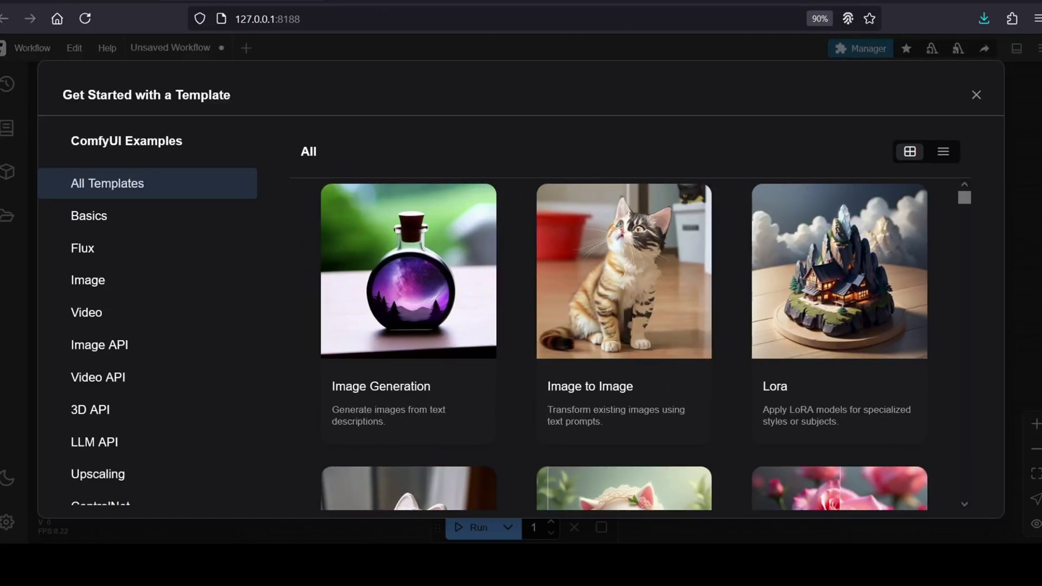
Dismiss the template gallery and open Flux_Kontext_GGUF.json, panning across its nodes
click(976, 96)
click(35, 50)
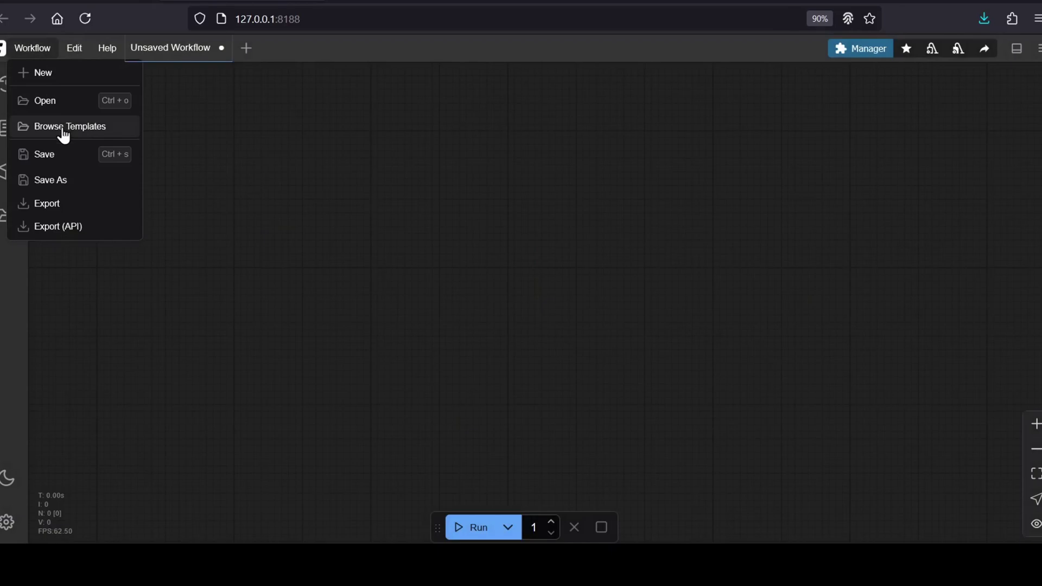
click(67, 107)
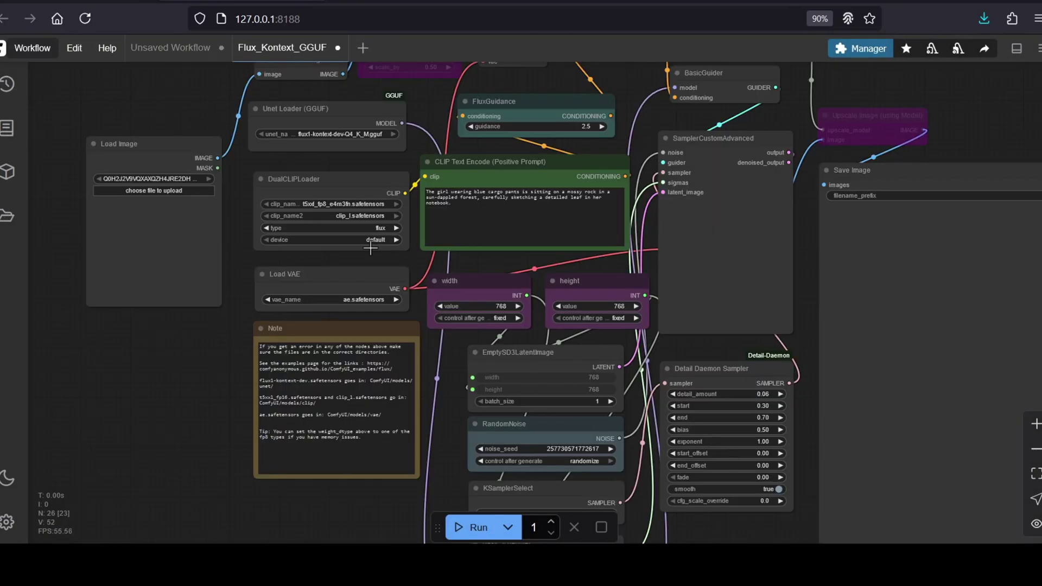
scroll(370, 247, down, 1)
drag(383, 179, 453, 270)
drag(498, 244, 468, 139)
drag(785, 280, 649, 163)
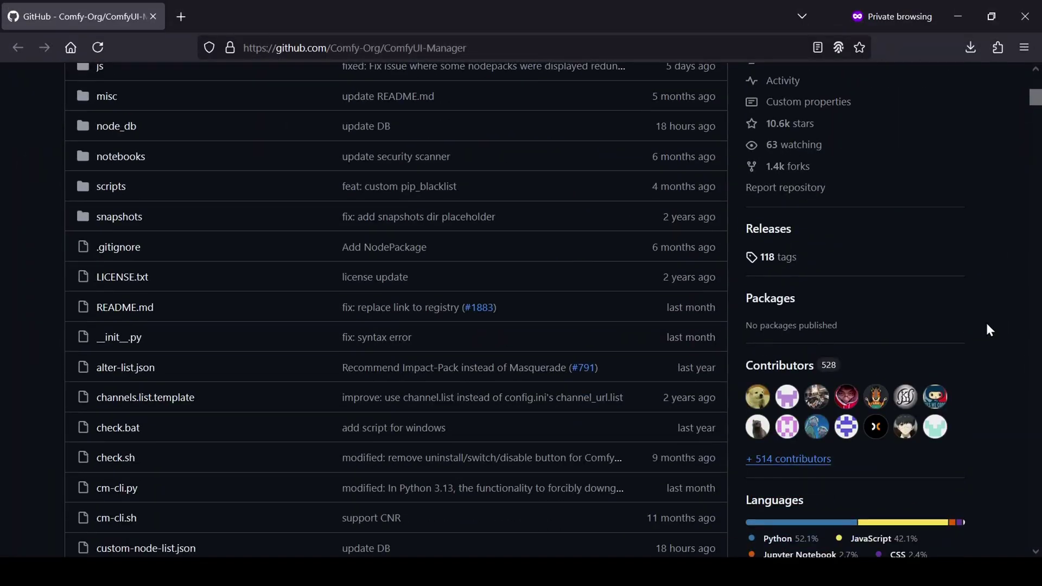
Go to ComfyUI's Releases and scroll to the v0.3.43 ComfyUI_windows_portable_nvidia.7z asset
scroll(986, 326, down, 10)
scroll(986, 326, down, 6)
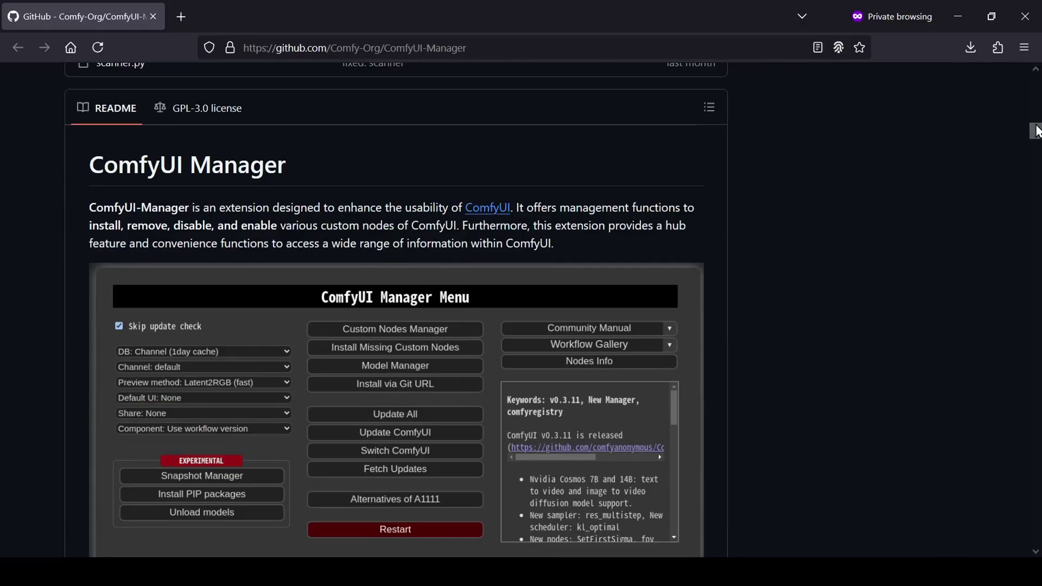
scroll(1037, 130, down, 1)
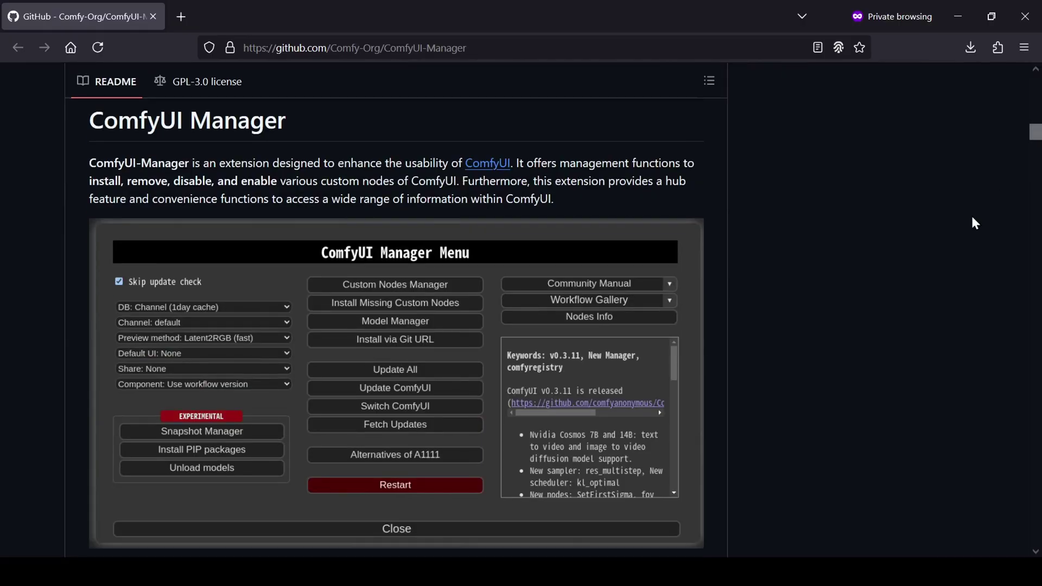
key(alt+Left)
scroll(1036, 104, down, 3)
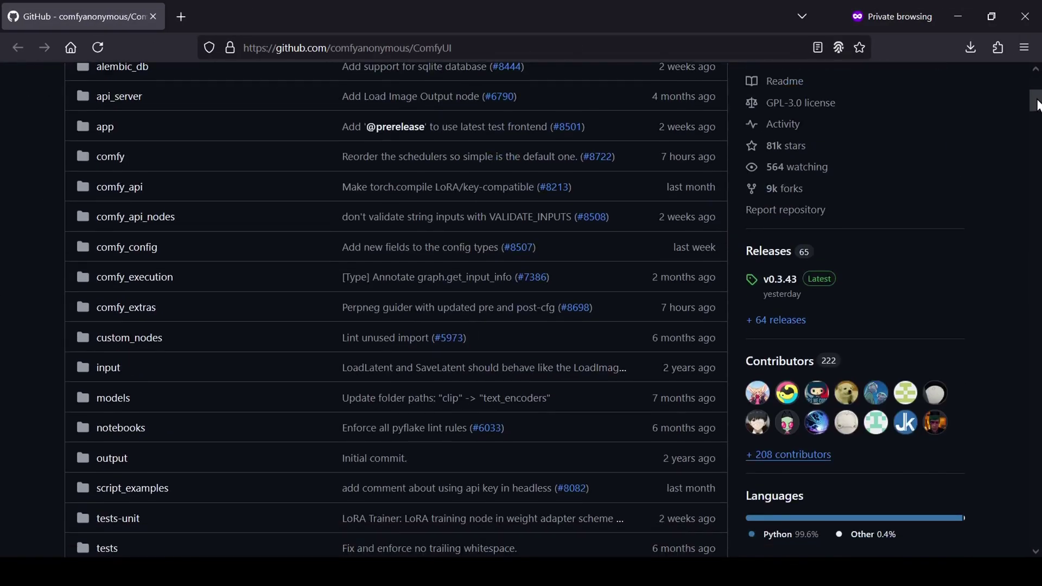
click(777, 256)
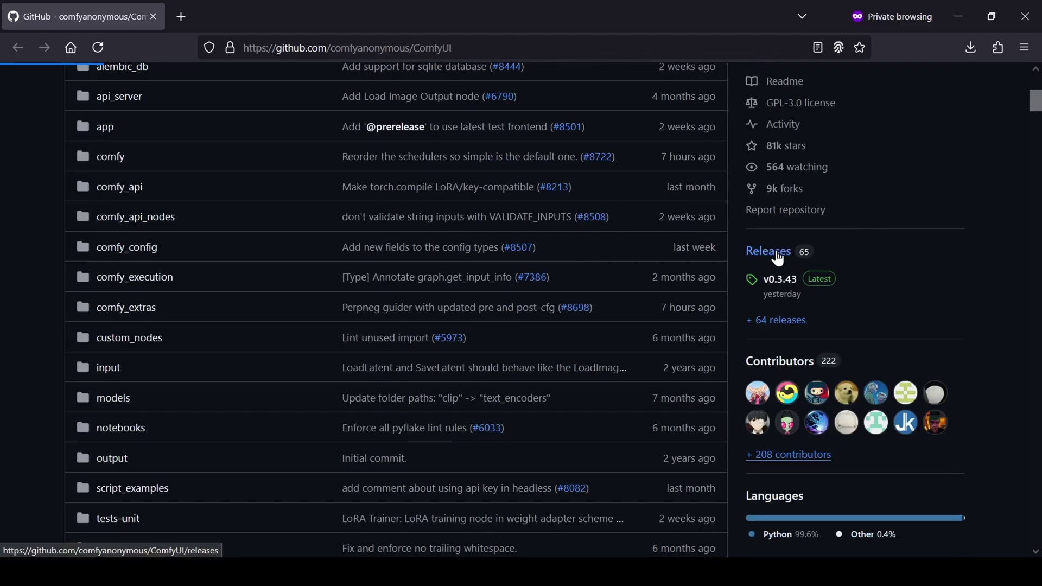
scroll(1039, 98, down, 4)
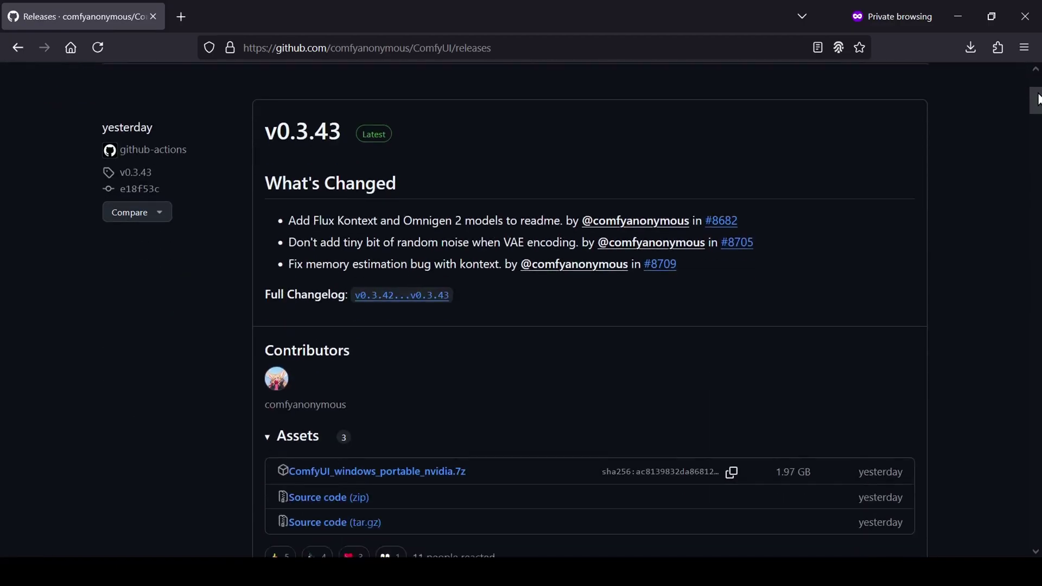
scroll(1039, 99, down, 2)
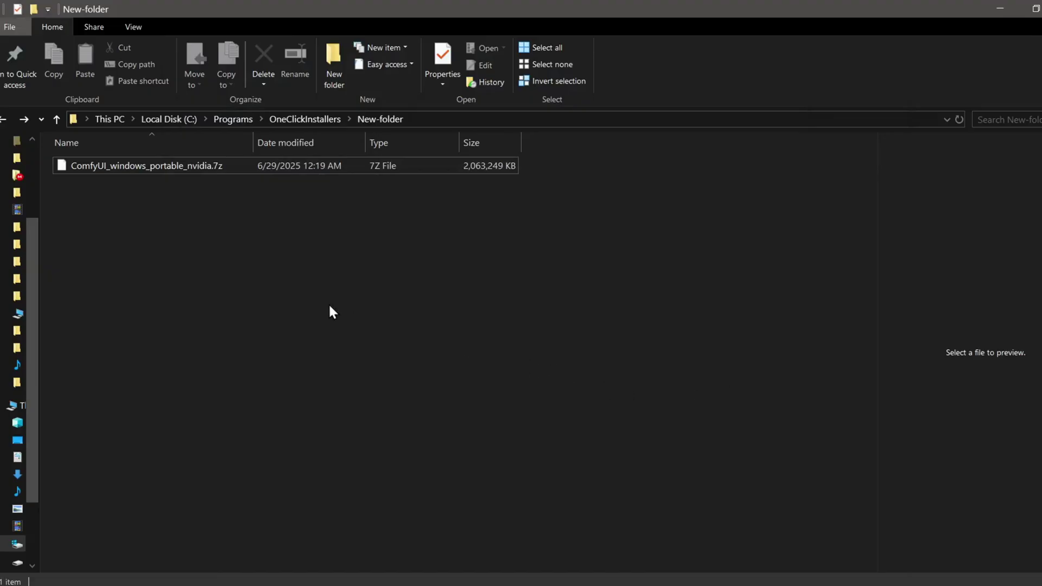
Extract the portable ComfyUI .7z archive and browse into ComfyUI\custom_nodes
click(220, 165)
right_click(221, 166)
click(489, 309)
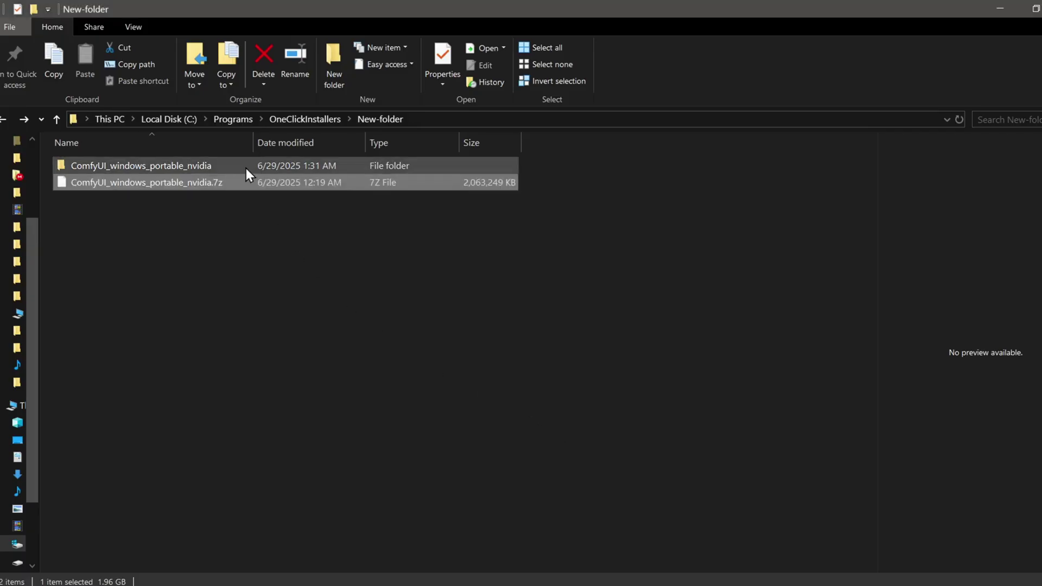
double_click(246, 169)
double_click(246, 165)
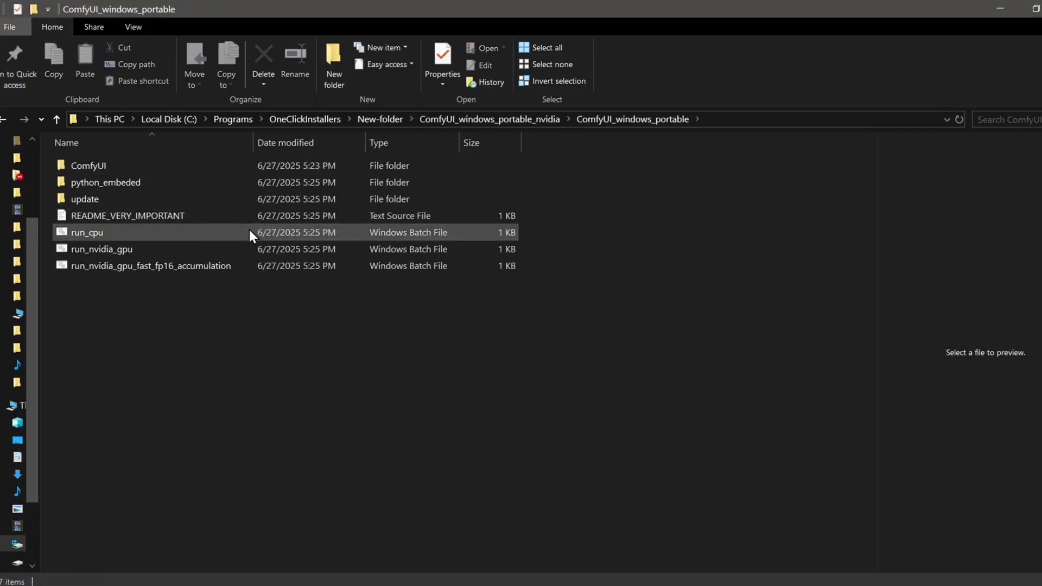
double_click(262, 165)
double_click(252, 362)
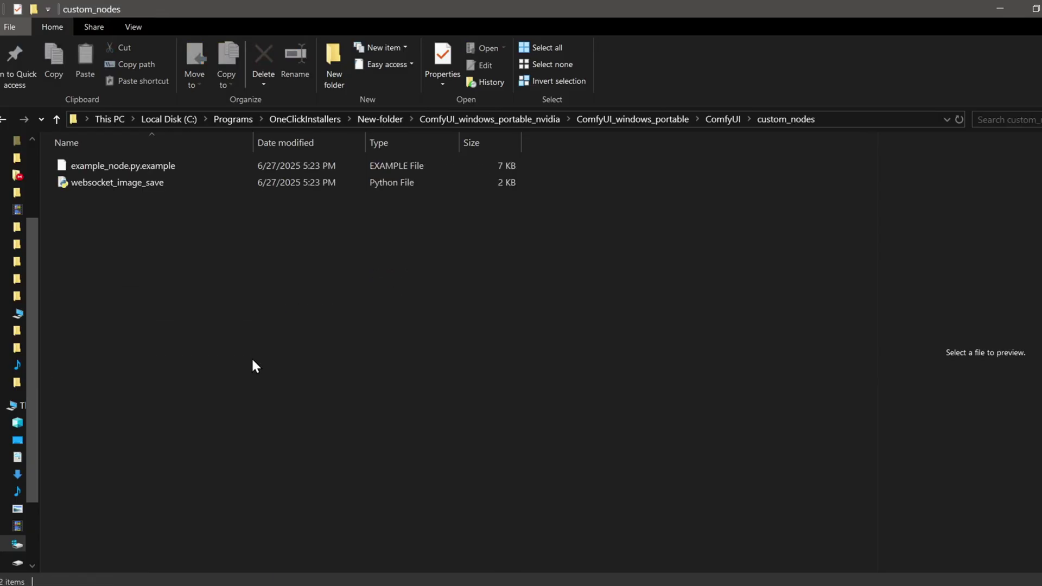
Open a Command Prompt in custom_nodes and enter 'git clone'
click(845, 124)
text(cmd)
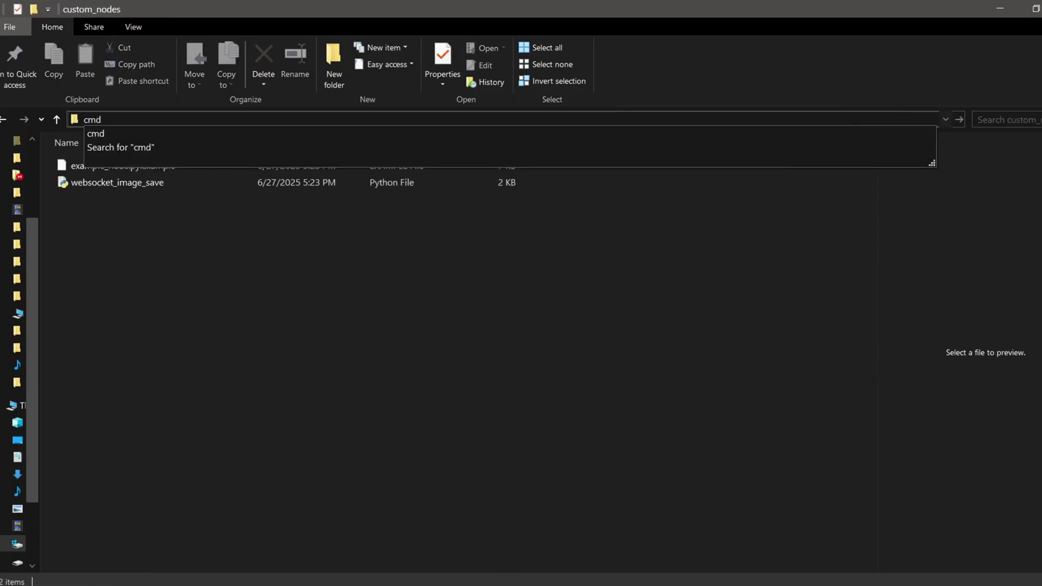
key(Return)
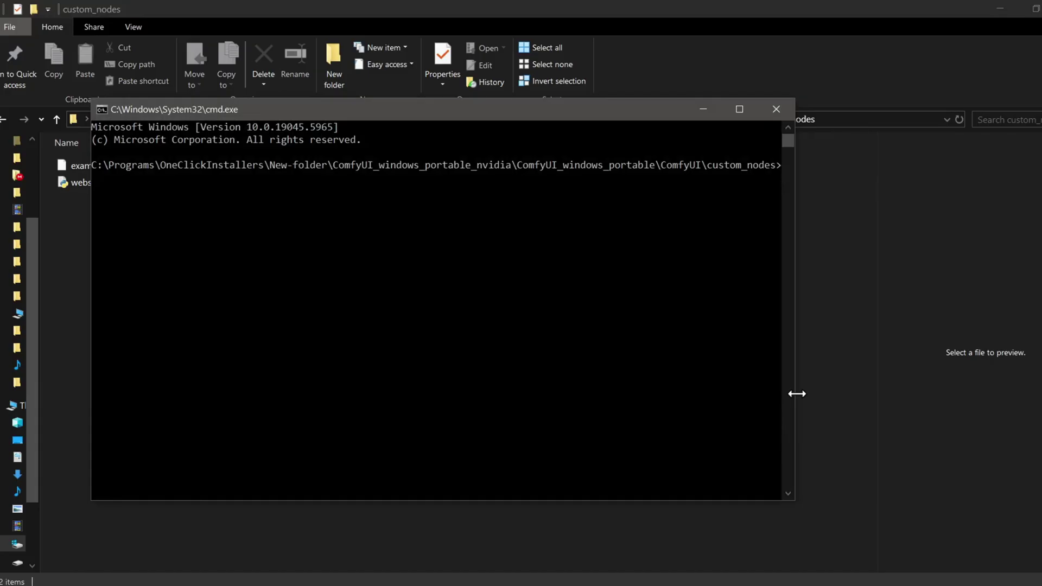
drag(795, 393, 1006, 373)
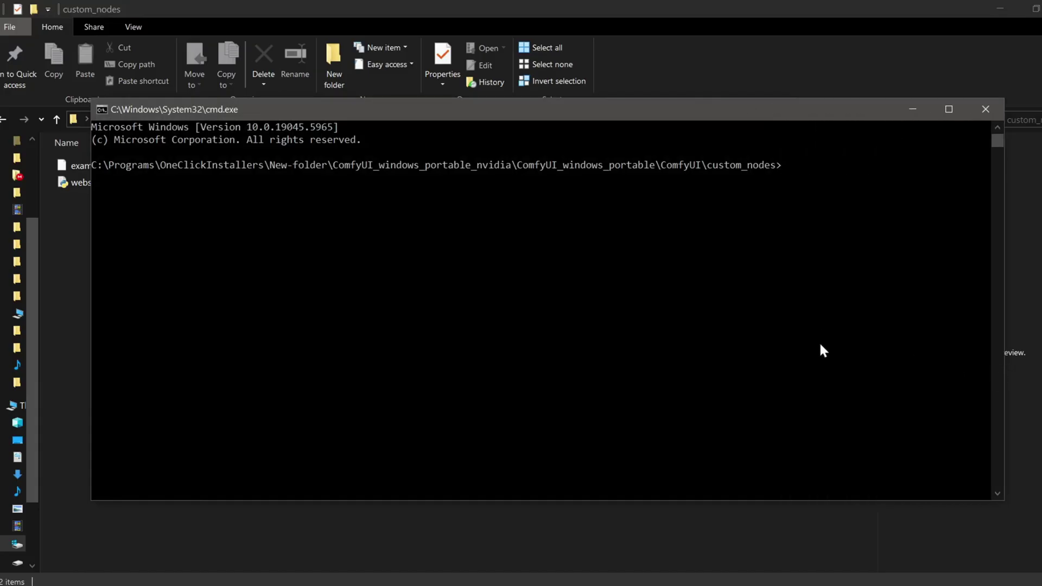
text(git clone)
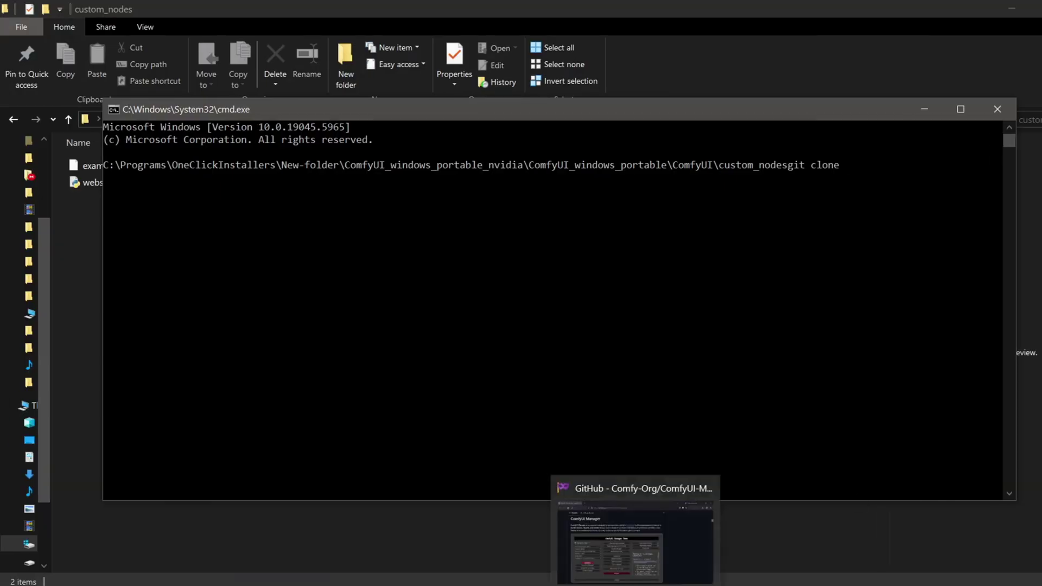
Paste ComfyUI-Manager's HTTPS clone URL from GitHub and run the clone
click(635, 578)
scroll(751, 245, up, 10)
click(751, 247)
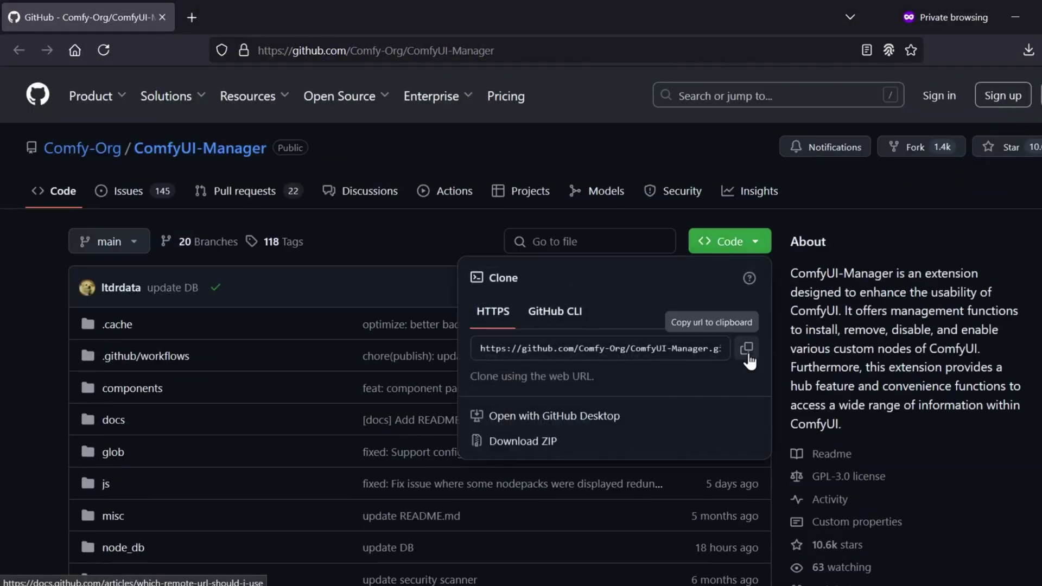
click(748, 348)
click(1015, 19)
text(https://github.com/Comfy-Org/ComfyUI-Manager.git)
key(Return)
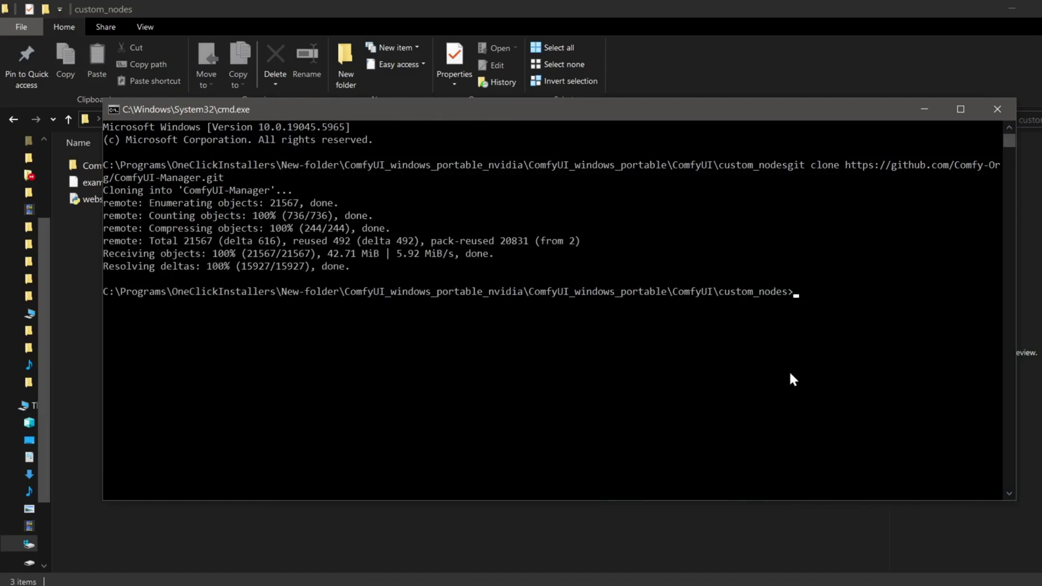
click(997, 109)
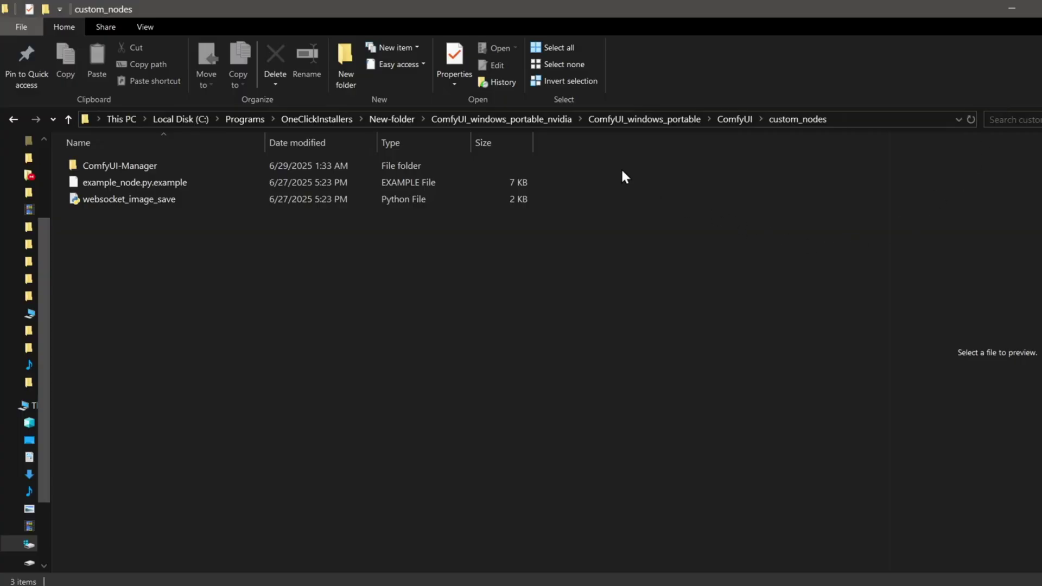
Open a Command Prompt in the ComfyUI_windows_portable folder
click(639, 118)
click(138, 183)
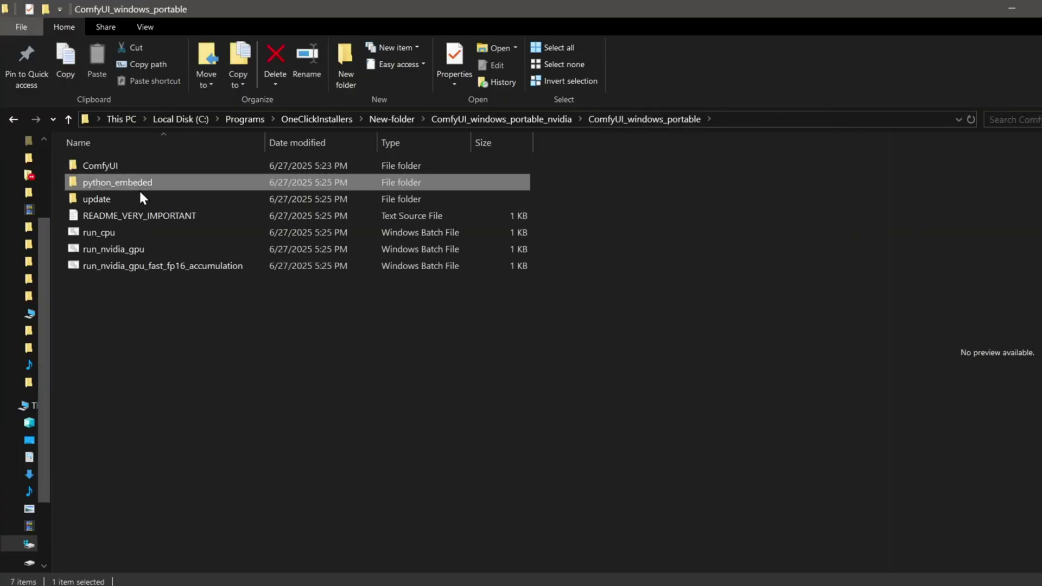
click(751, 120)
text(cmd)
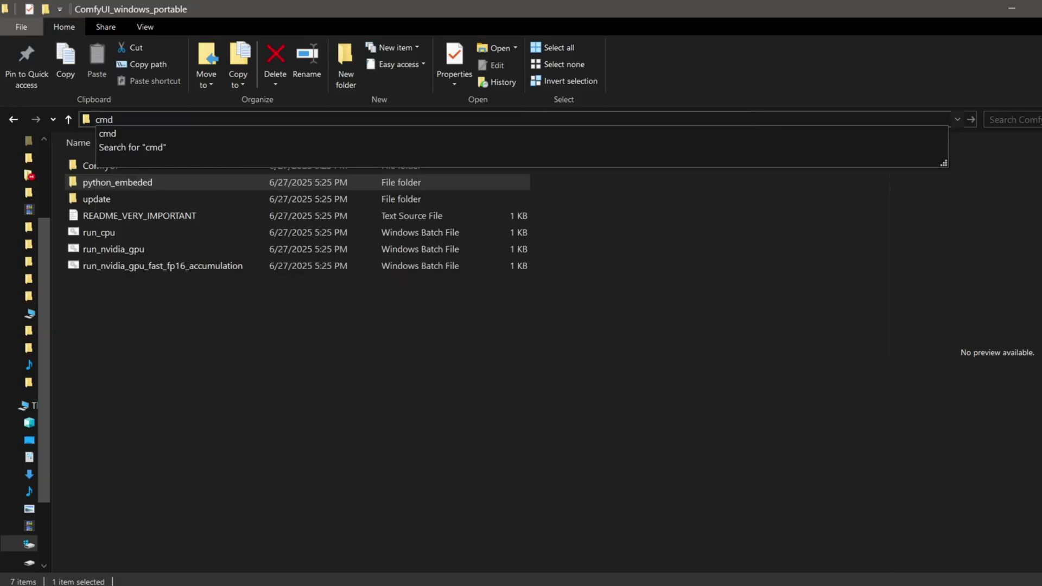
key(Return)
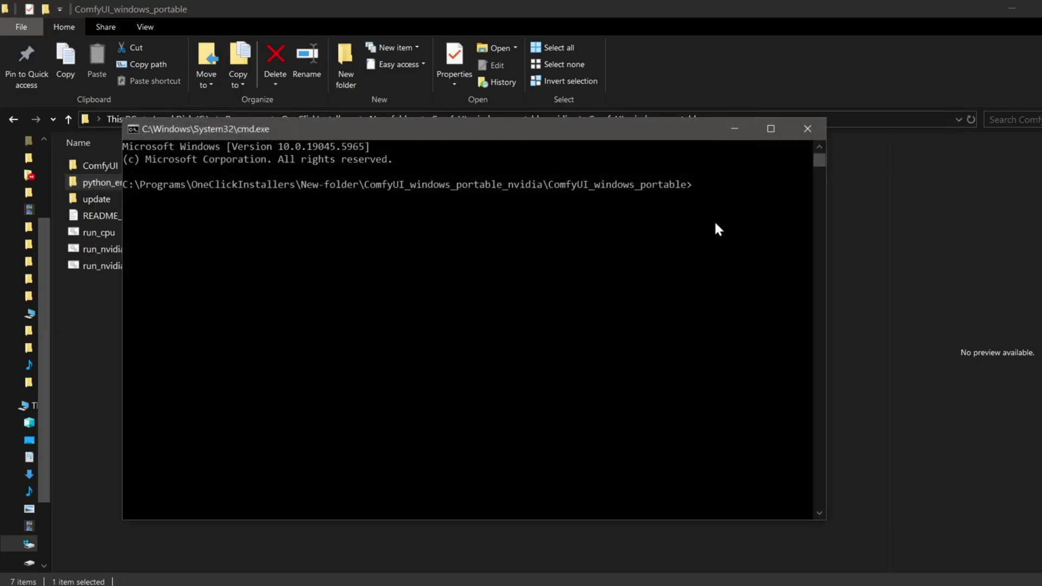
drag(826, 252, 904, 252)
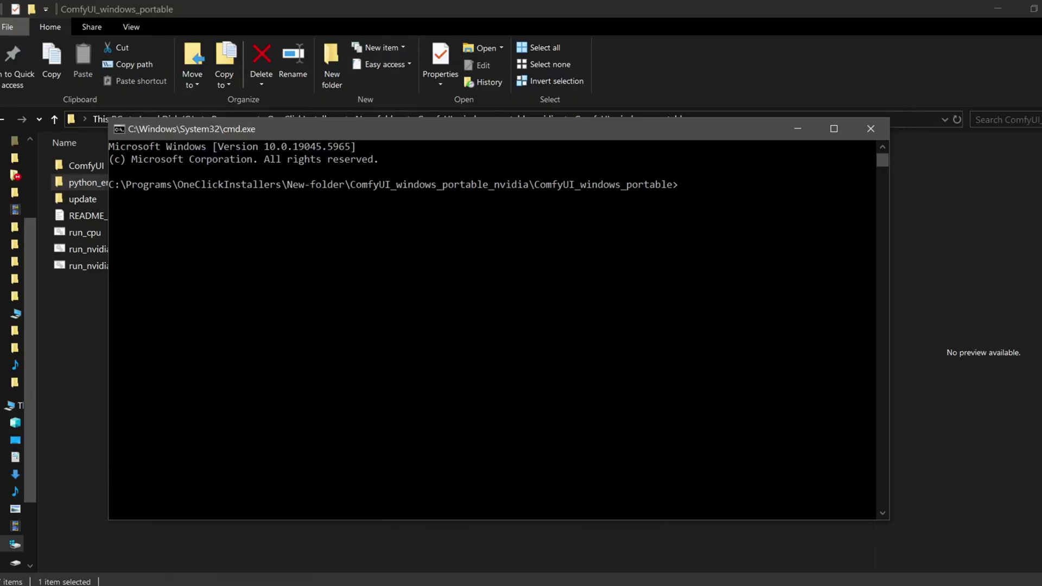
Copy the pip install requirements command from the notes and run it in cmd
key(alt+Tab)
drag(742, 128, 86, 135)
right_click(87, 135)
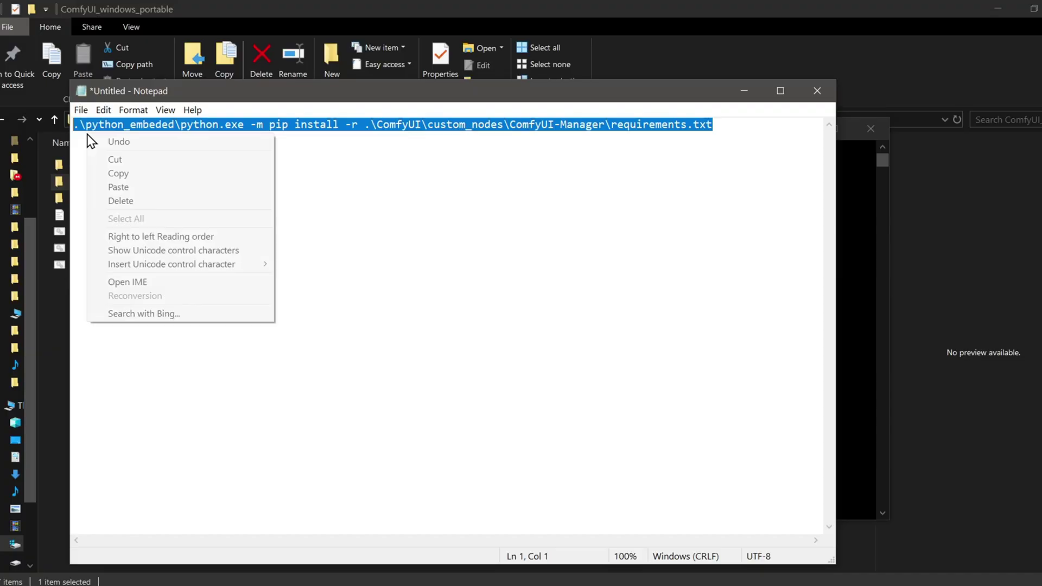
click(121, 174)
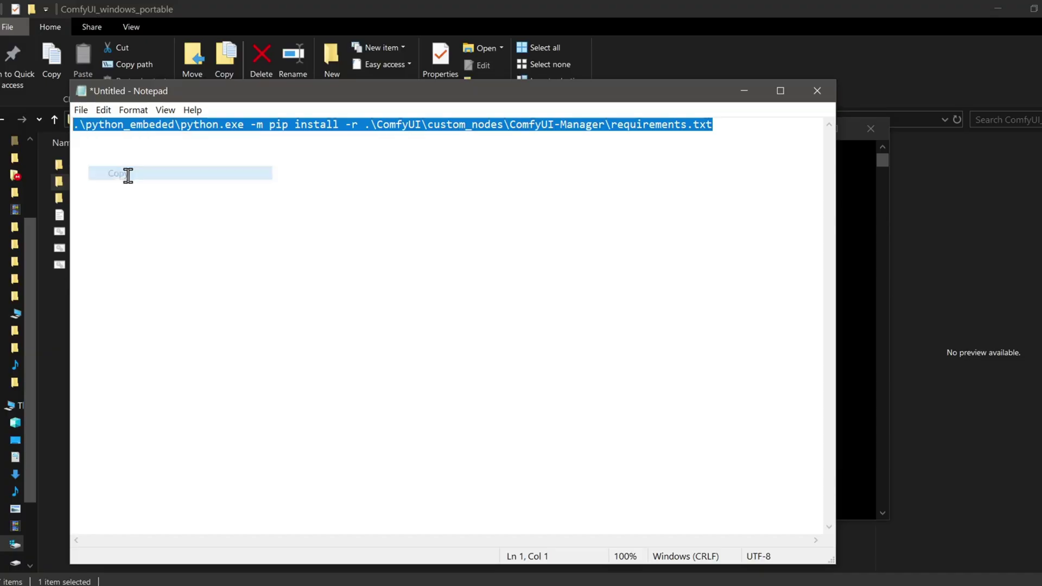
click(753, 97)
right_click(709, 233)
key(Return)
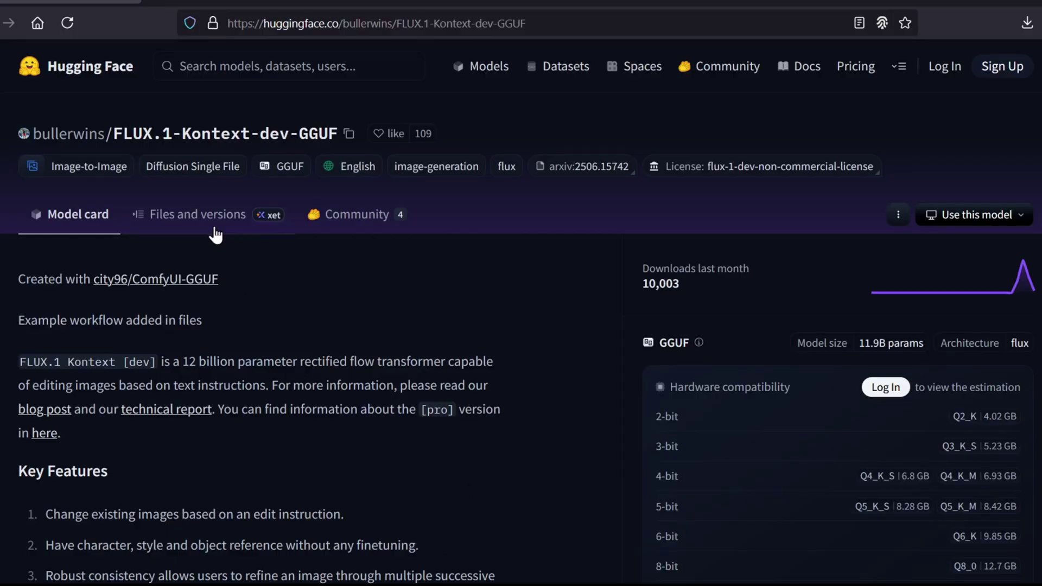
Browse the FLUX.1-Kontext-dev-GGUF quantisation files, then open 2xLexicaRRDBNet_Sharp's Files and versions
click(199, 215)
scroll(430, 311, down, 2)
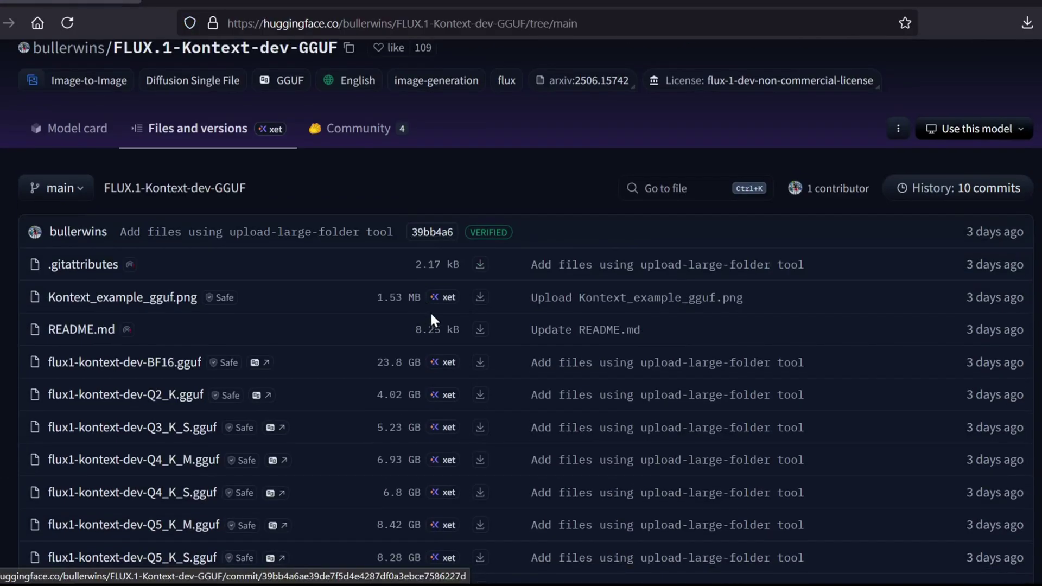
scroll(430, 311, down, 2)
scroll(521, 312, down, 1)
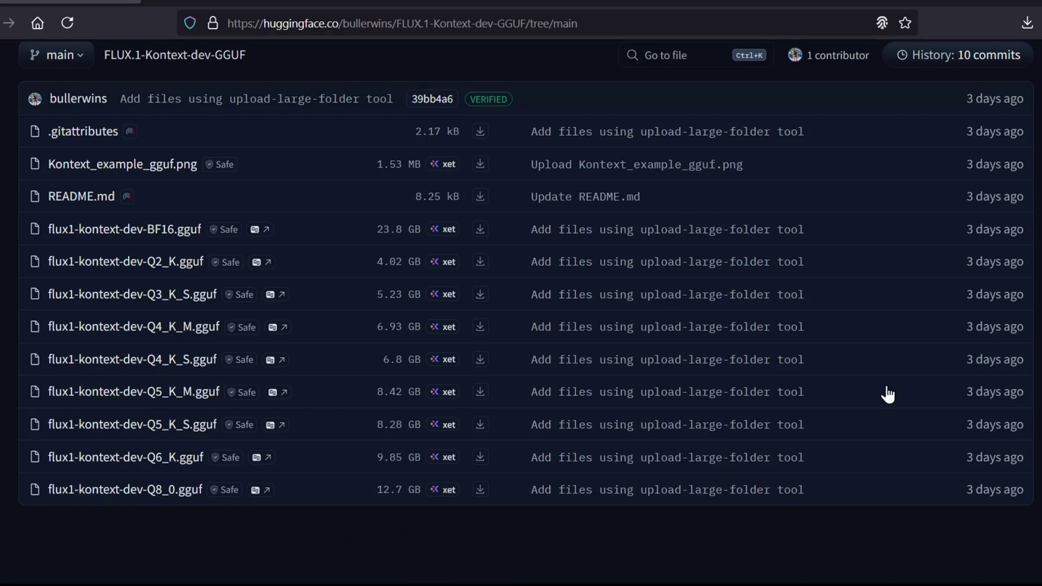
scroll(886, 391, up, 4)
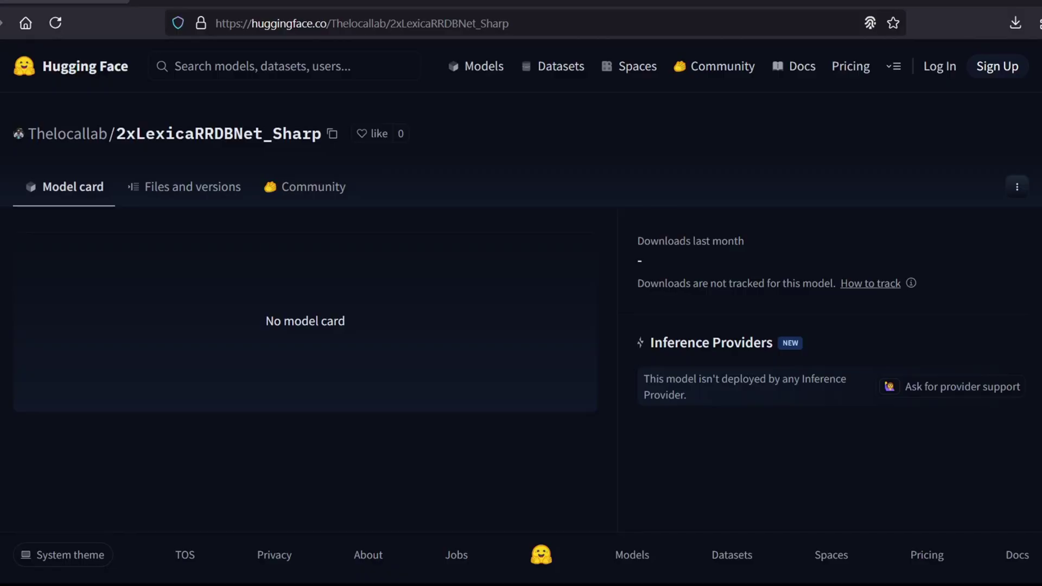
click(196, 189)
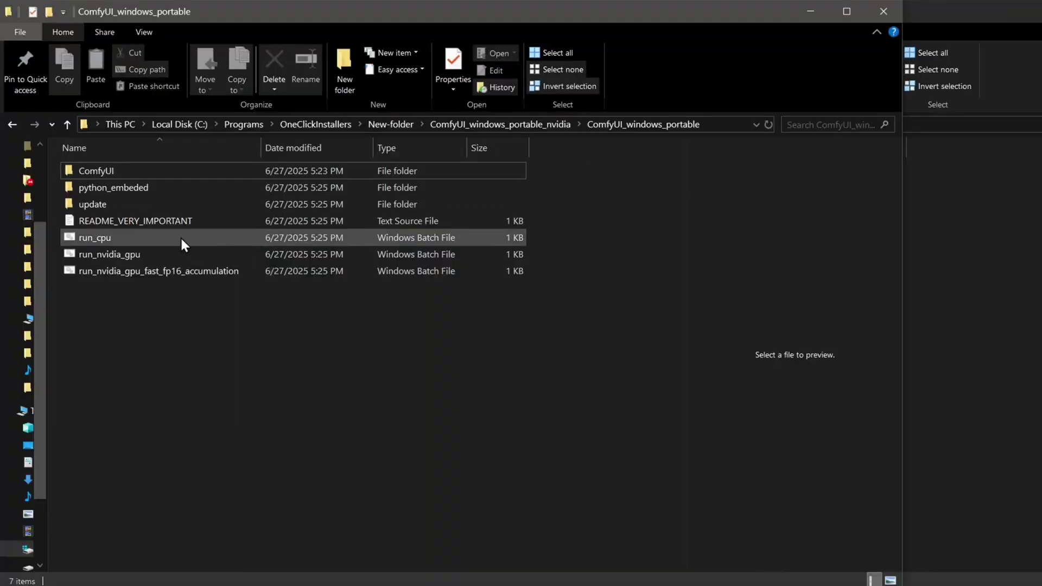
Move flux1-kontext-dev-Q4_K_M.gguf into models\unet and 2xLexicaRRDBNet_Sharp.pth into upscale_models
double_click(213, 171)
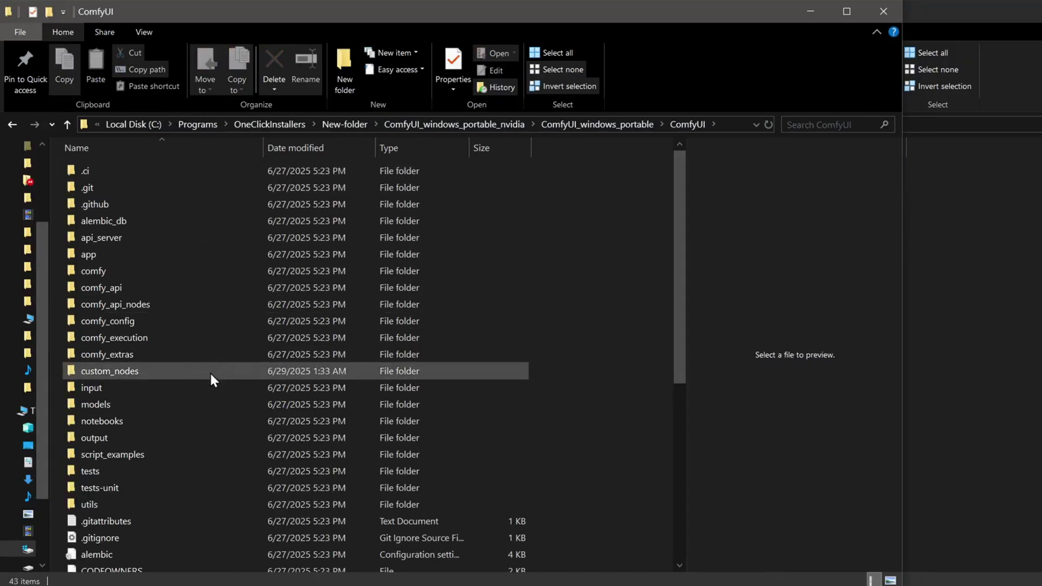
double_click(211, 406)
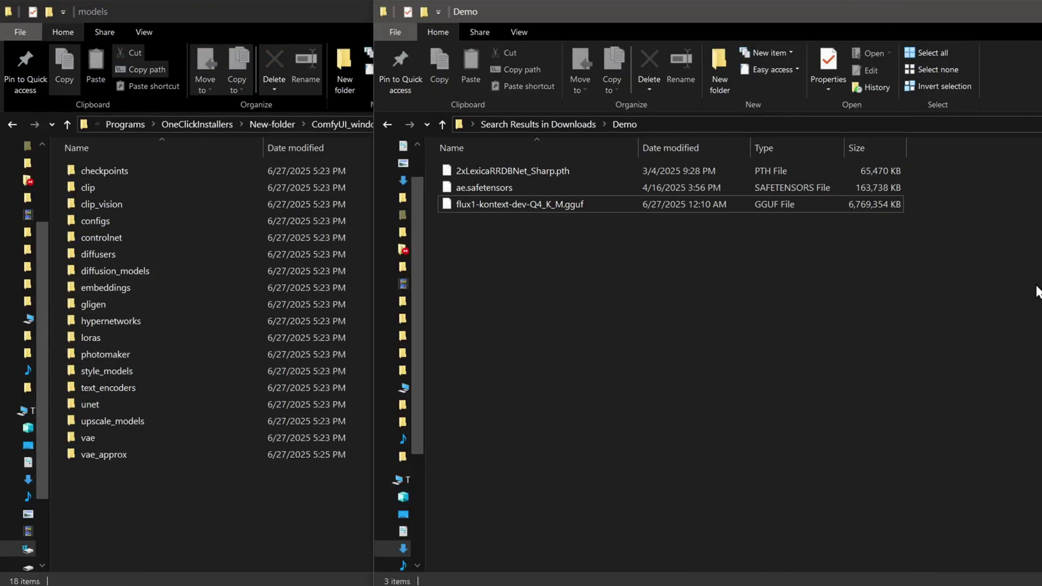
click(574, 209)
drag(575, 216, 275, 419)
drag(274, 419, 275, 407)
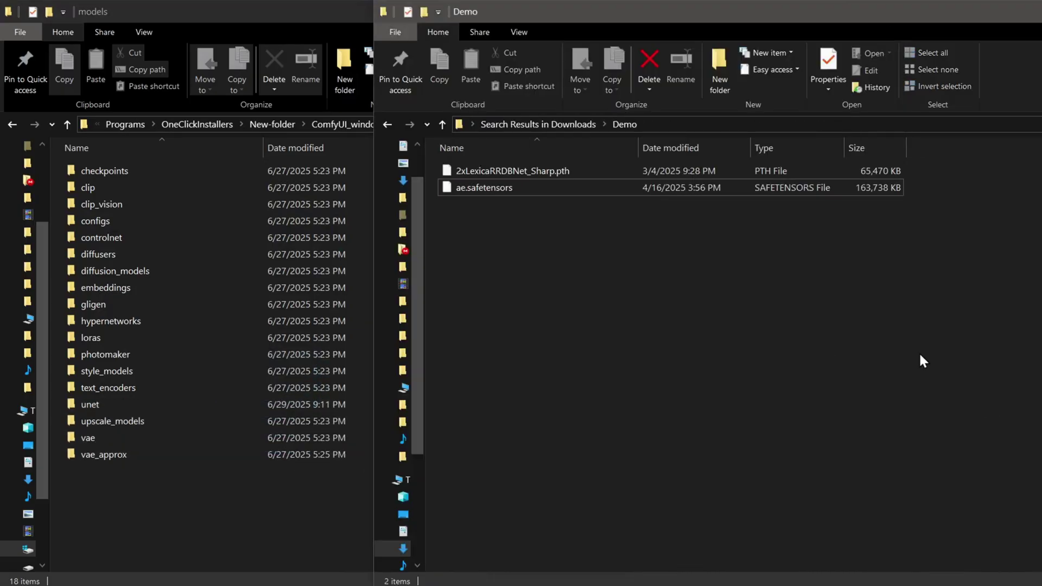
drag(551, 173, 278, 430)
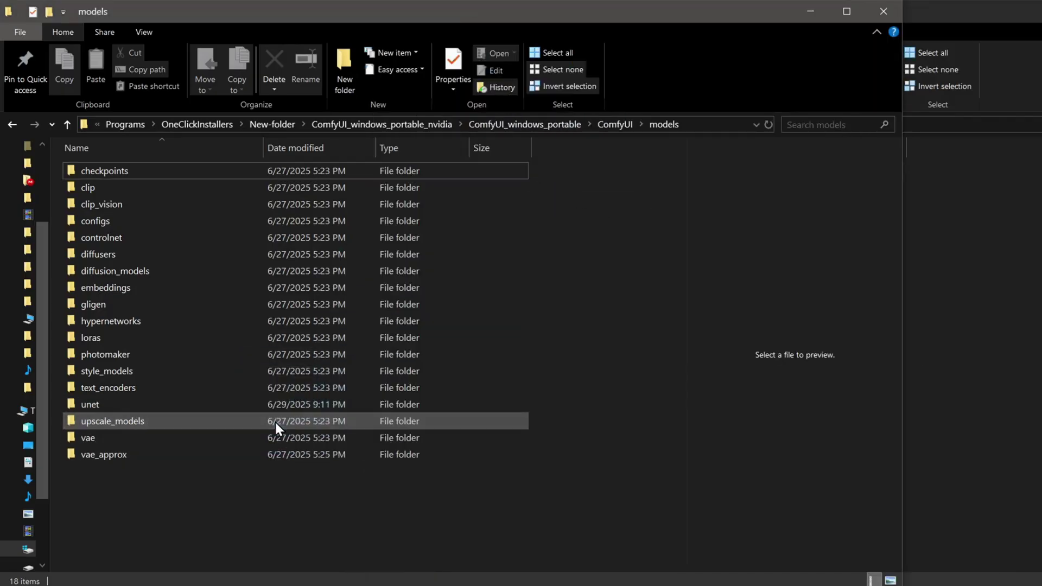
drag(275, 422, 275, 422)
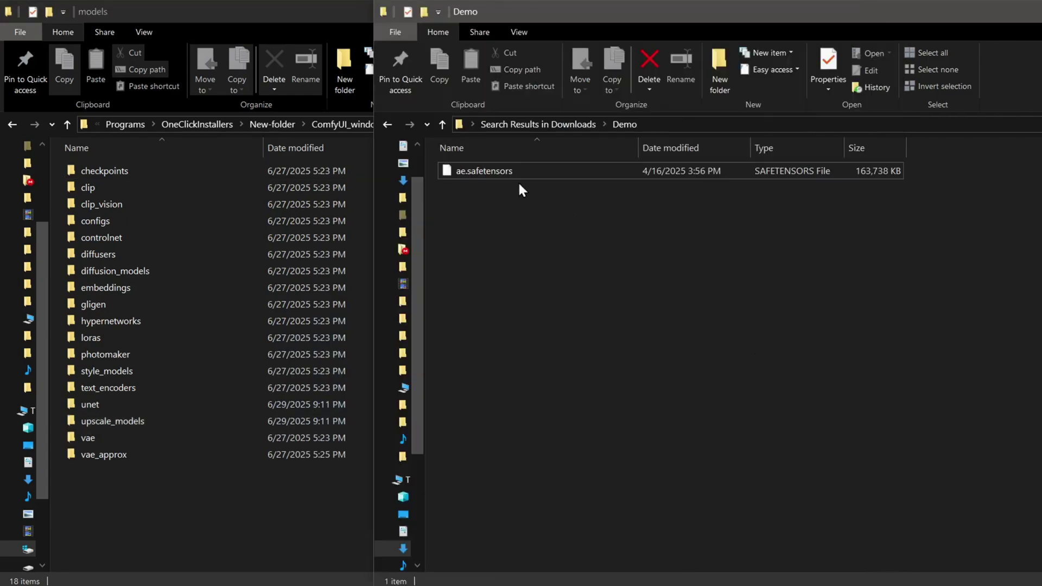
Move ae.safetensors into the vae folder and launch ComfyUI with run_nvidia_gpu
drag(515, 174, 441, 274)
drag(478, 172, 275, 442)
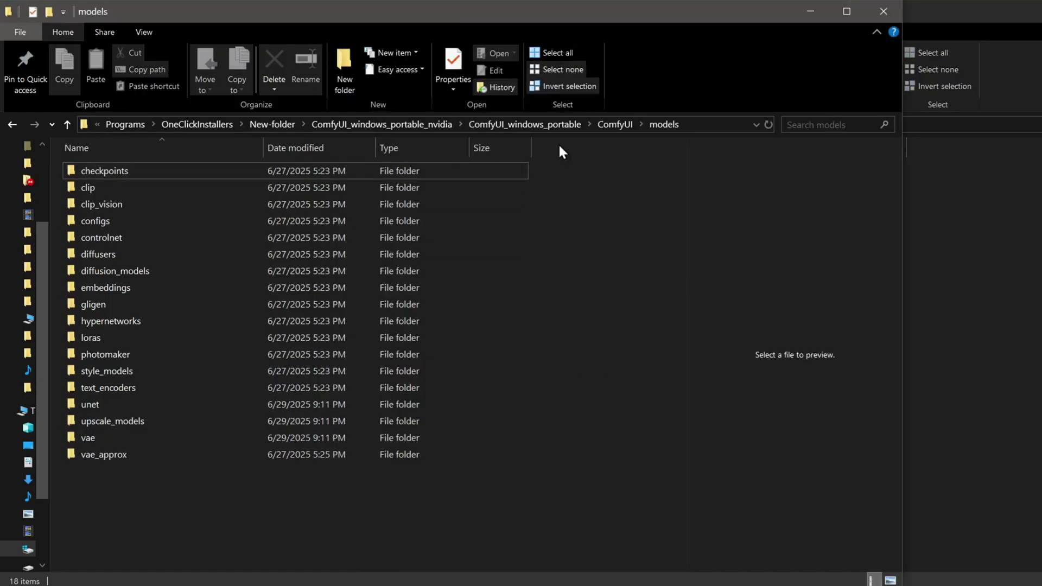
click(552, 124)
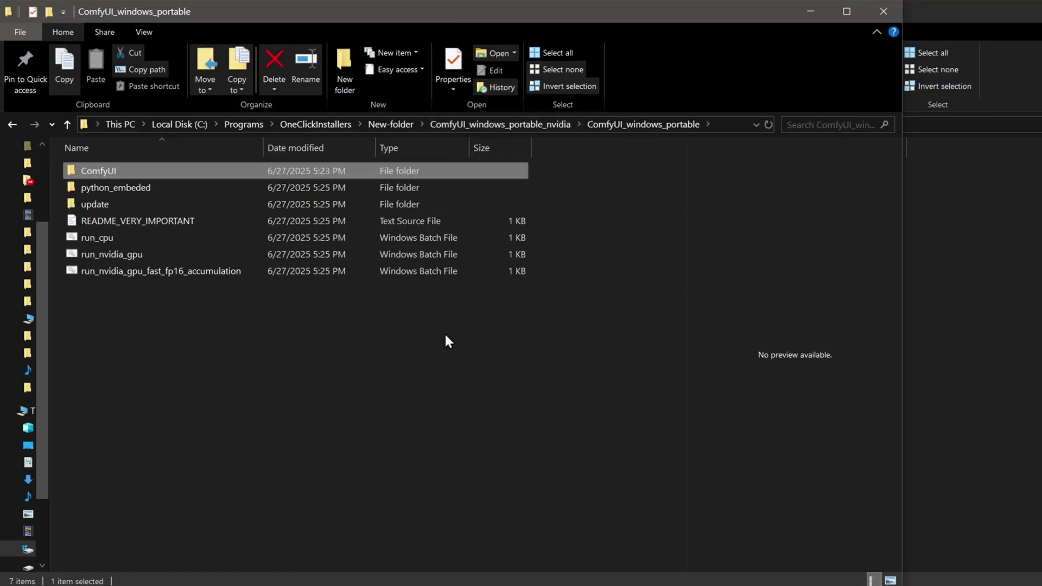
double_click(261, 254)
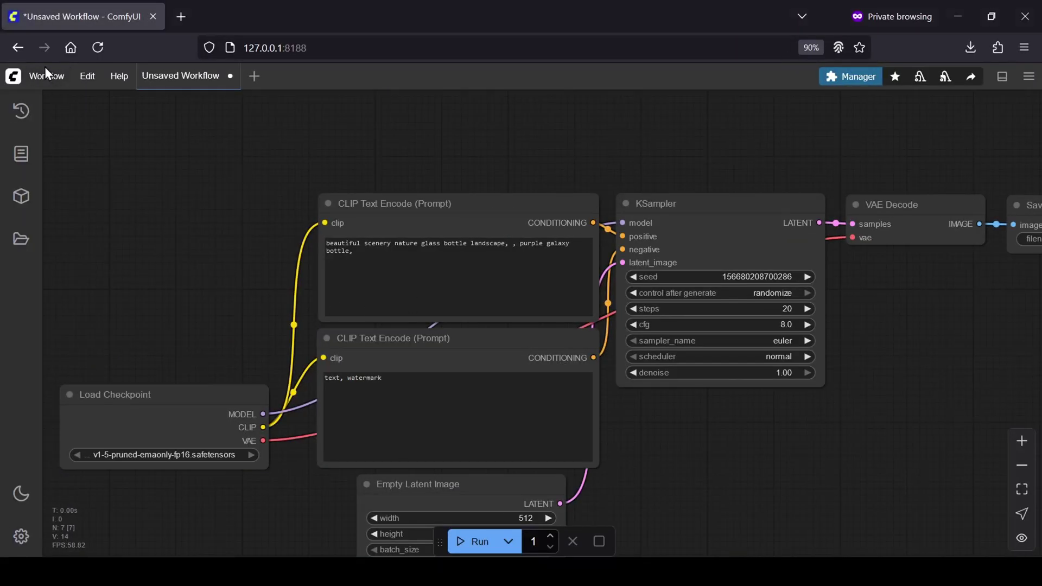
Open the saved Flux_Kontext_GGUF workflow and dismiss the missing node types warning
click(56, 79)
click(59, 127)
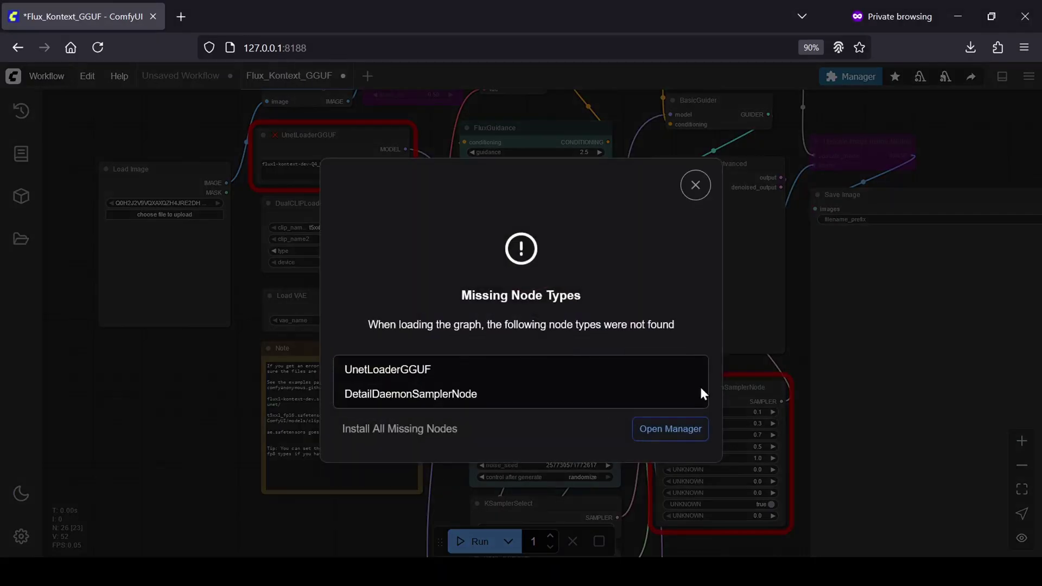
click(693, 185)
scroll(779, 354, down, 5)
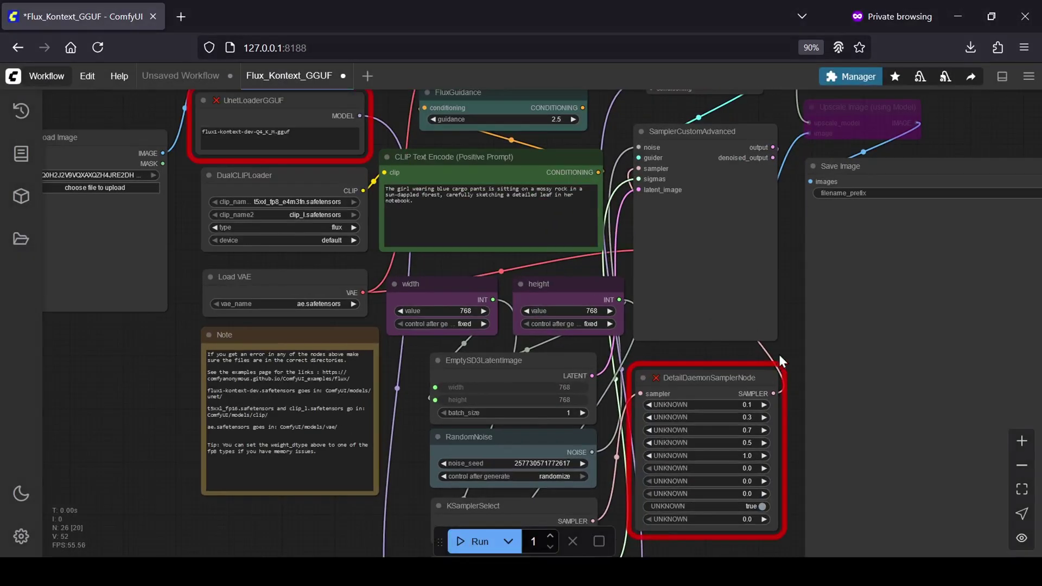
scroll(187, 456, down, 2)
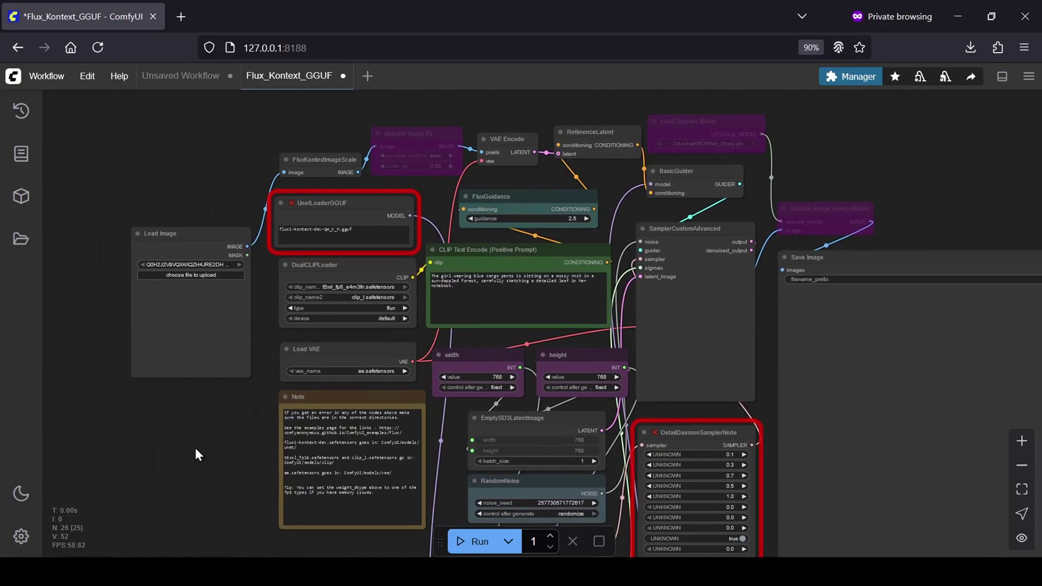
Install the latest ComfyUI-GGUF, ComfyUI-Detail-Daemon and ComfyUI-GGUF-FantasyTalking packs via Manager's missing nodes list
click(850, 76)
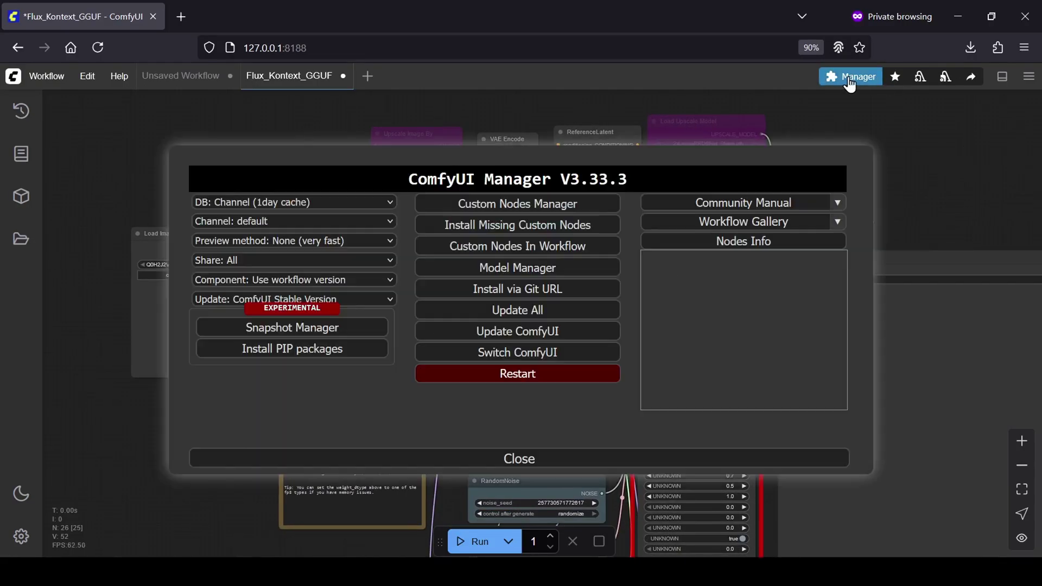
click(579, 230)
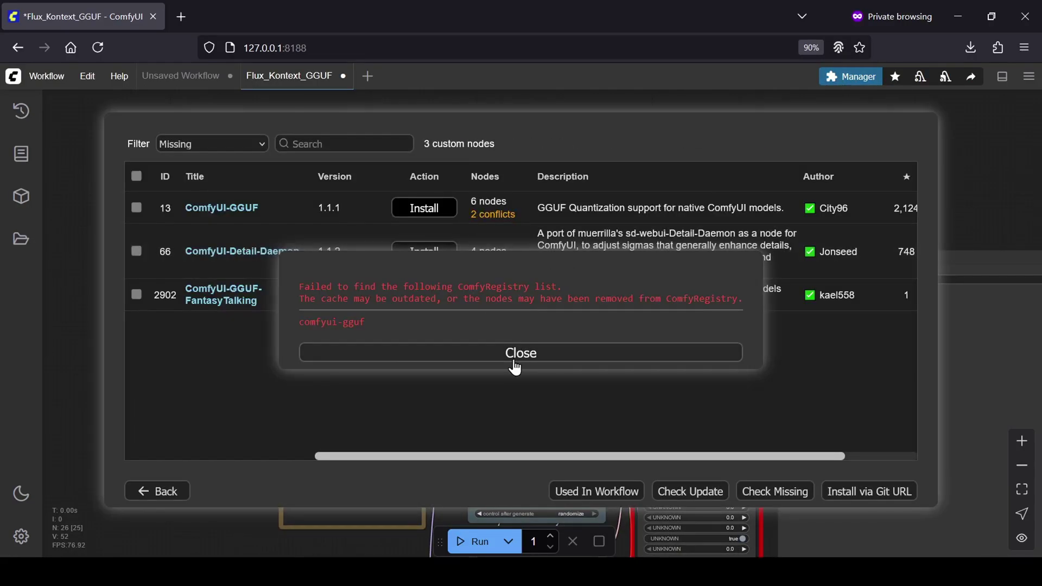
click(515, 354)
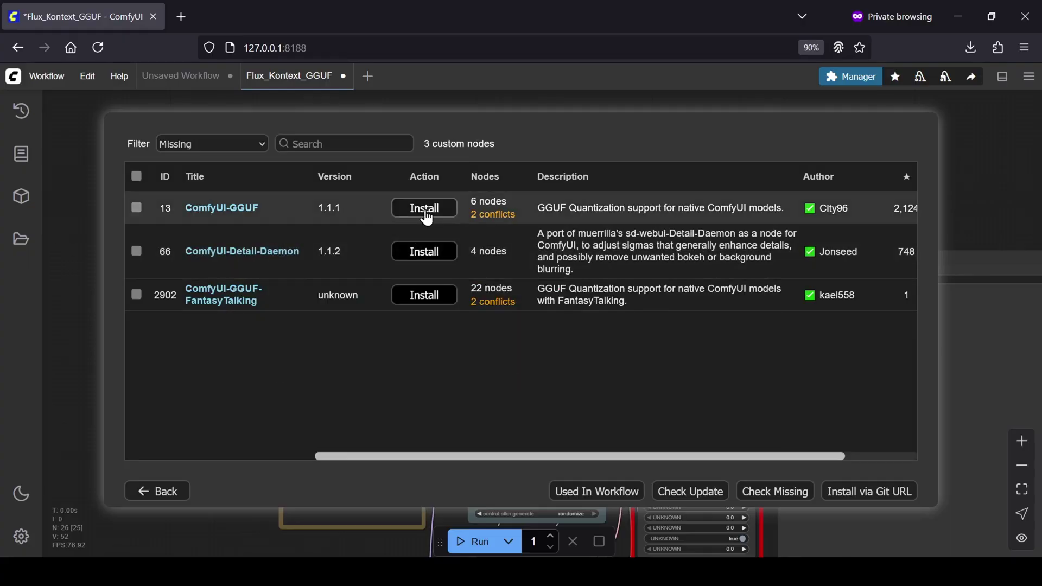
click(425, 217)
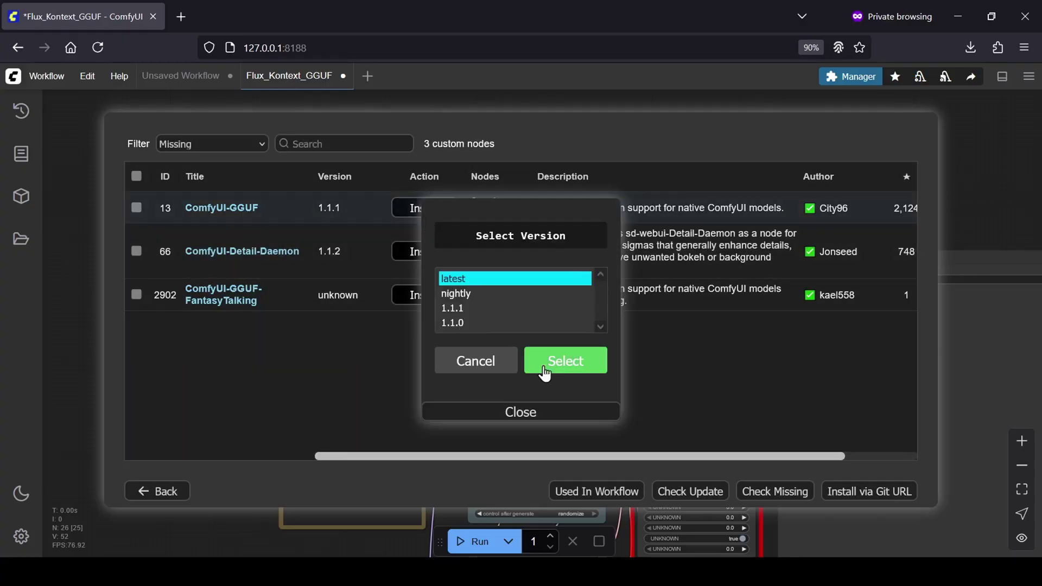
click(549, 350)
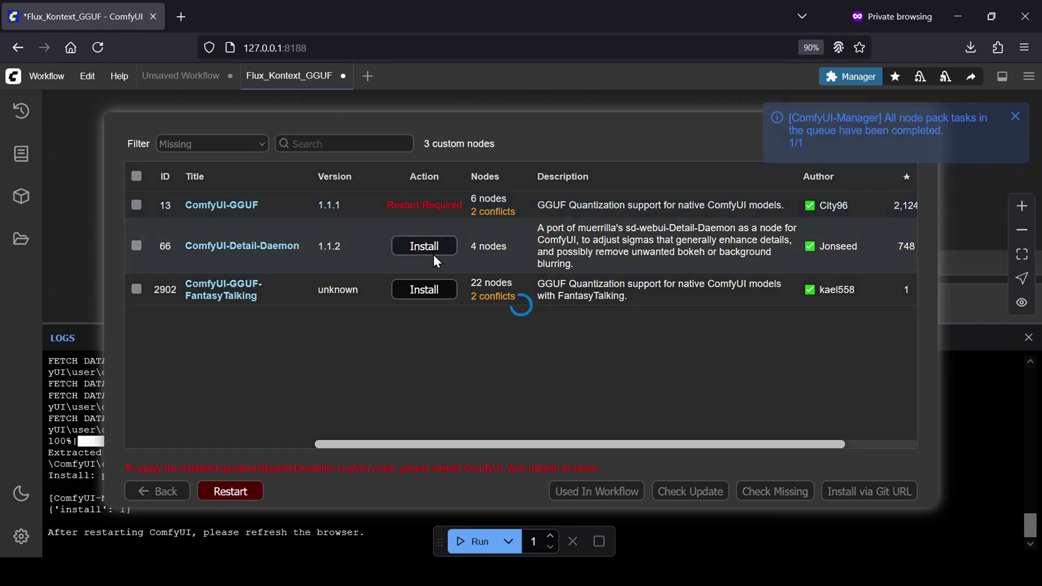
click(434, 255)
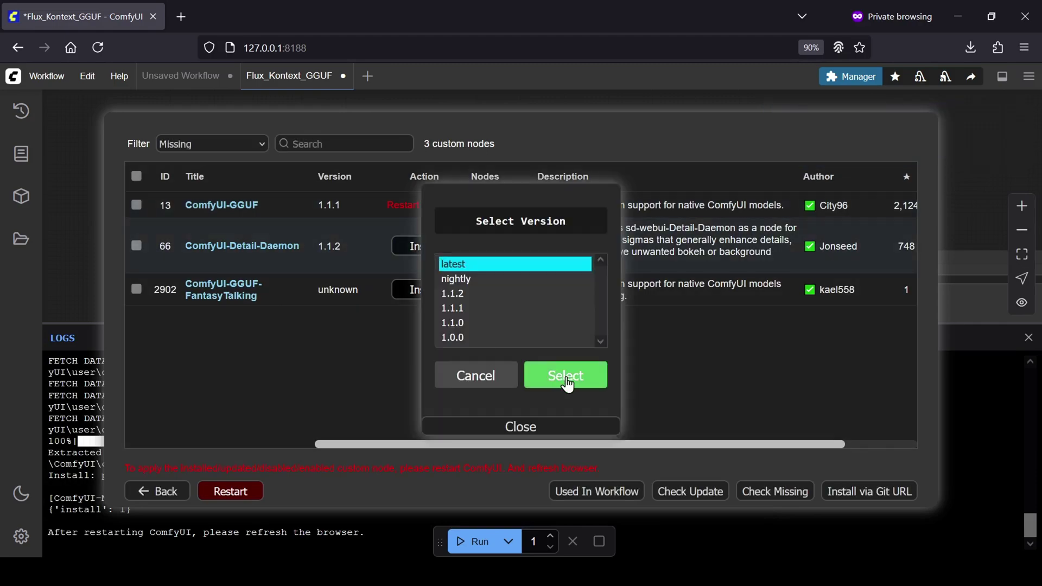
click(563, 376)
click(425, 290)
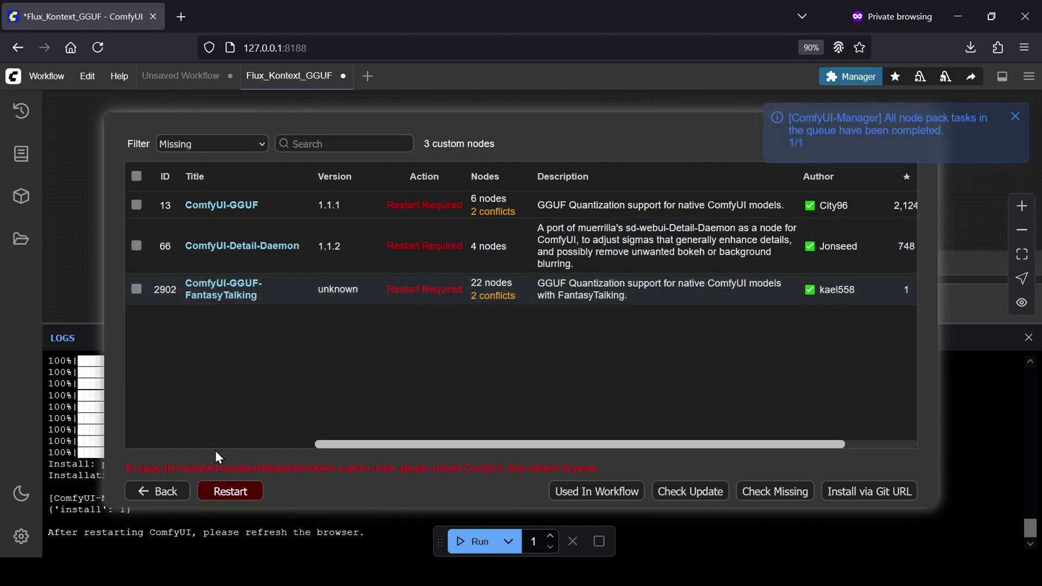
click(153, 491)
Search the Model Manager for 'clip' and scroll to the clip_l and t5xxl entries
click(510, 268)
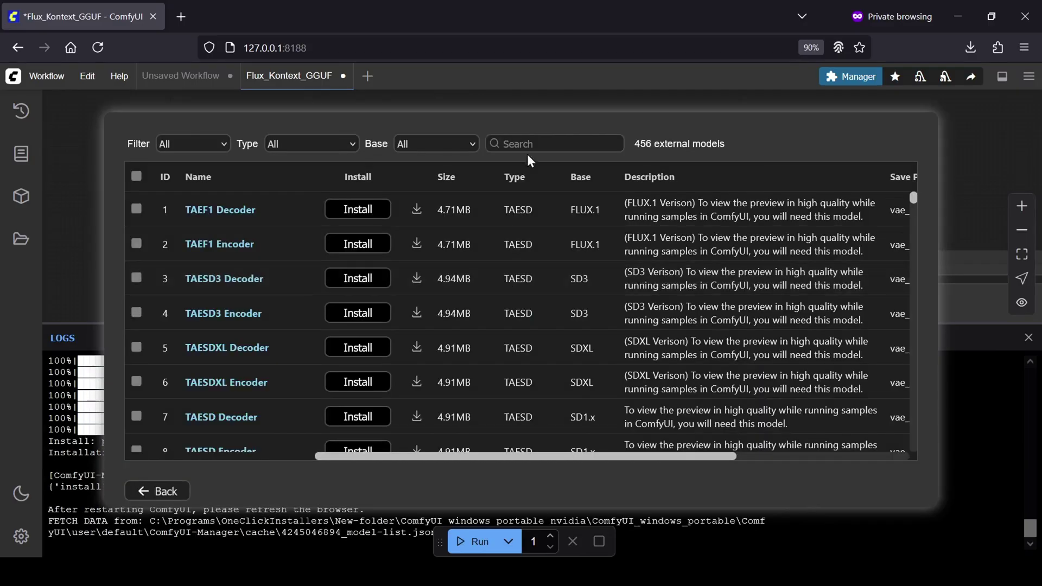
click(554, 143)
text(clip)
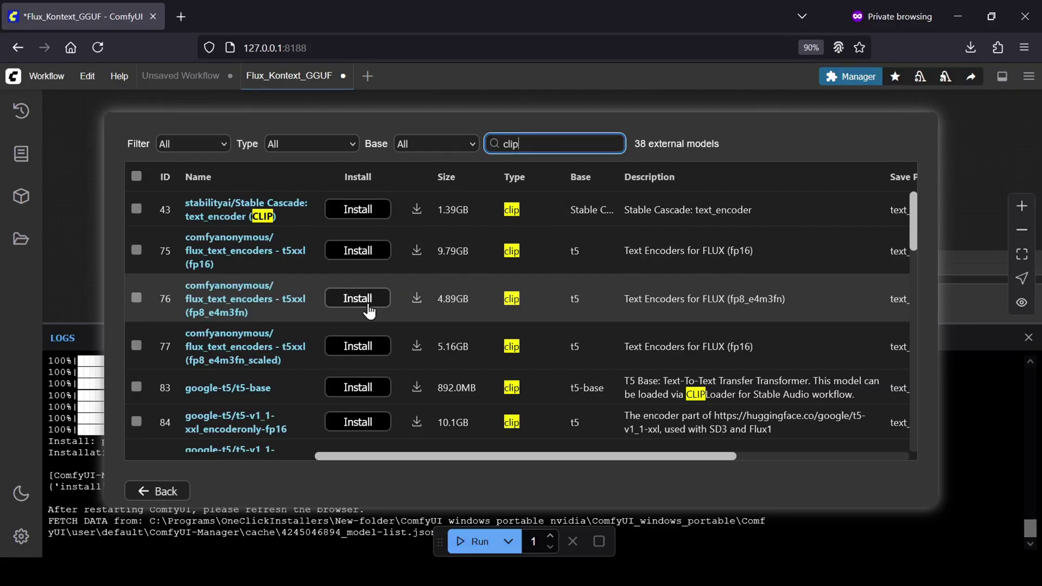
scroll(460, 305, down, 1)
scroll(431, 287, up, 2)
scroll(380, 285, down, 8)
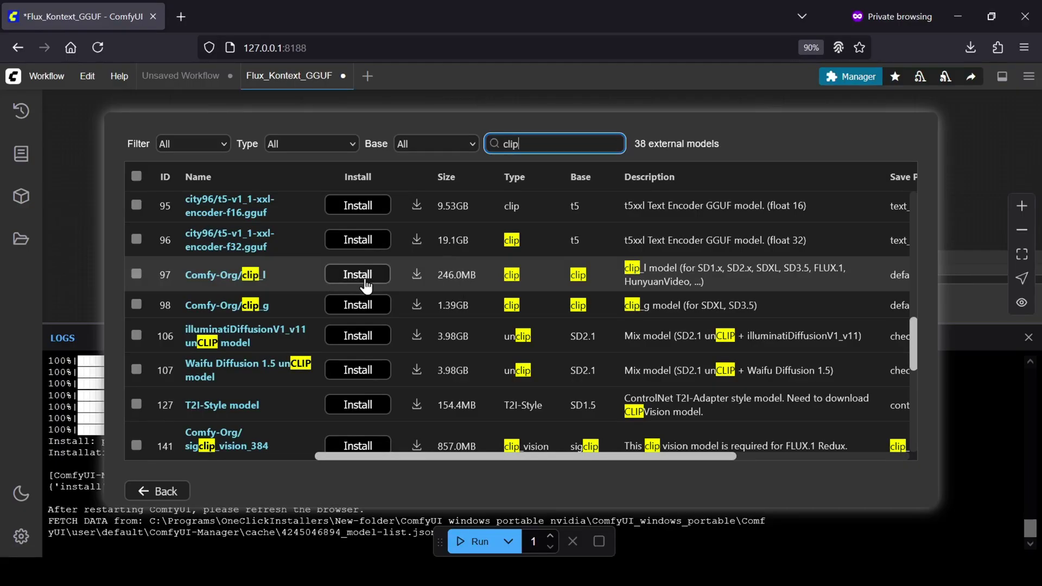
Restart the ComfyUI server from Manager and reload the page after reconnecting
click(163, 491)
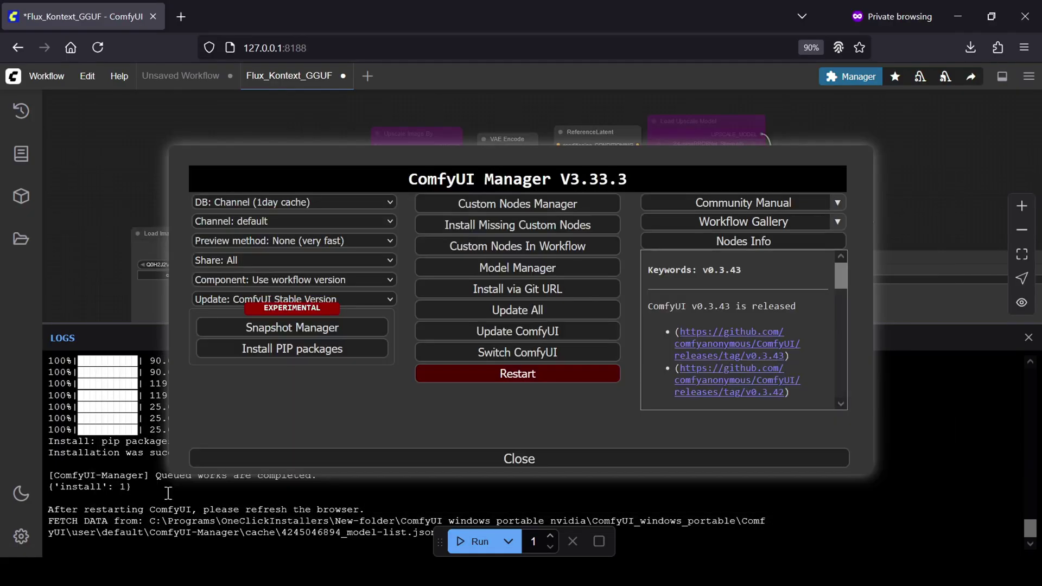
click(528, 384)
click(591, 344)
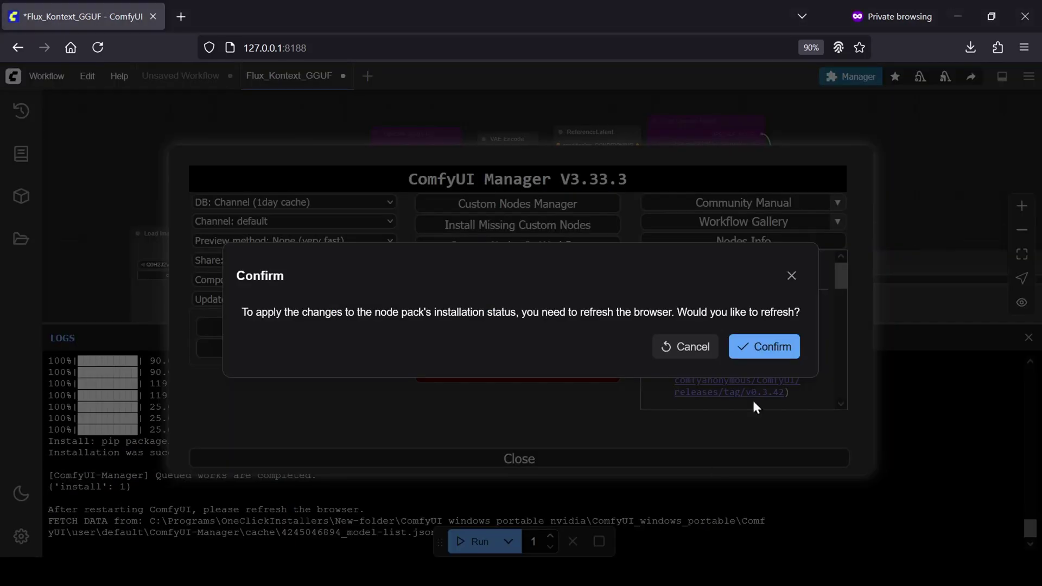
click(765, 344)
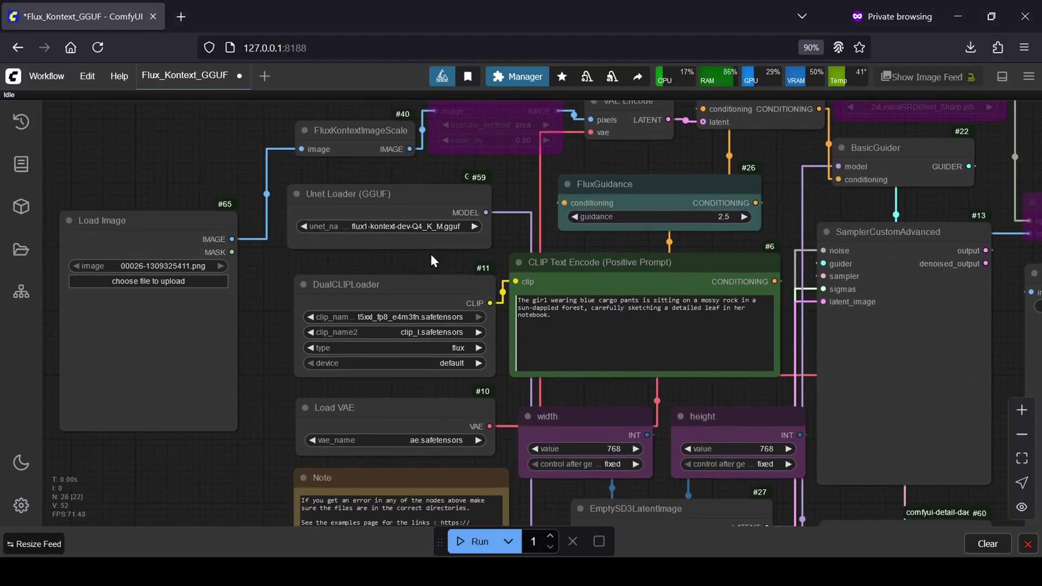
Check the Unet model and keep t5xxl_fp8_e4m3fn and clip_l.safetensors as the DualCLIP encoders
click(417, 226)
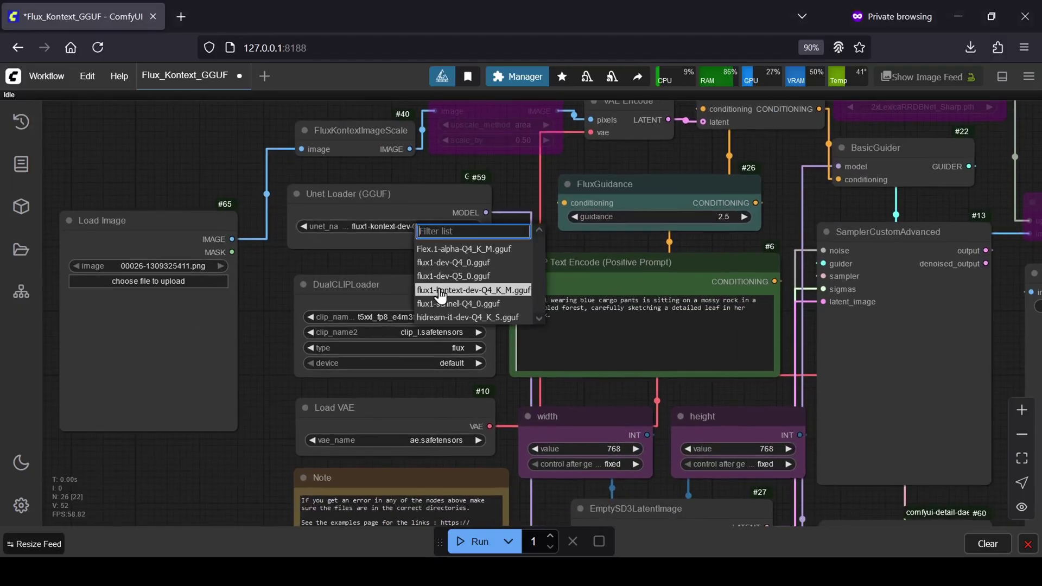
click(392, 318)
click(429, 463)
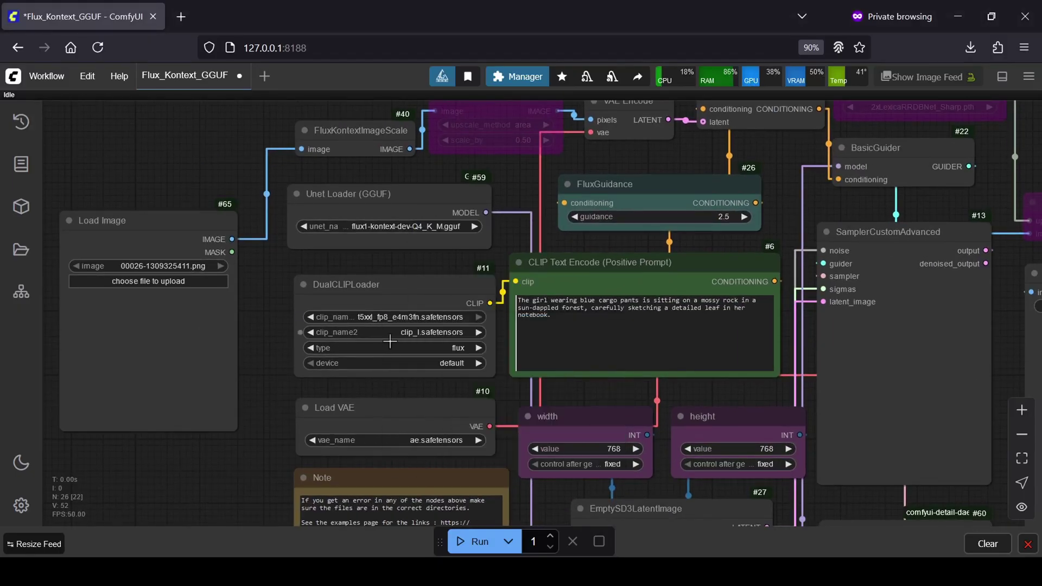
click(446, 332)
click(477, 423)
drag(592, 399, 580, 364)
scroll(583, 373, down, 1)
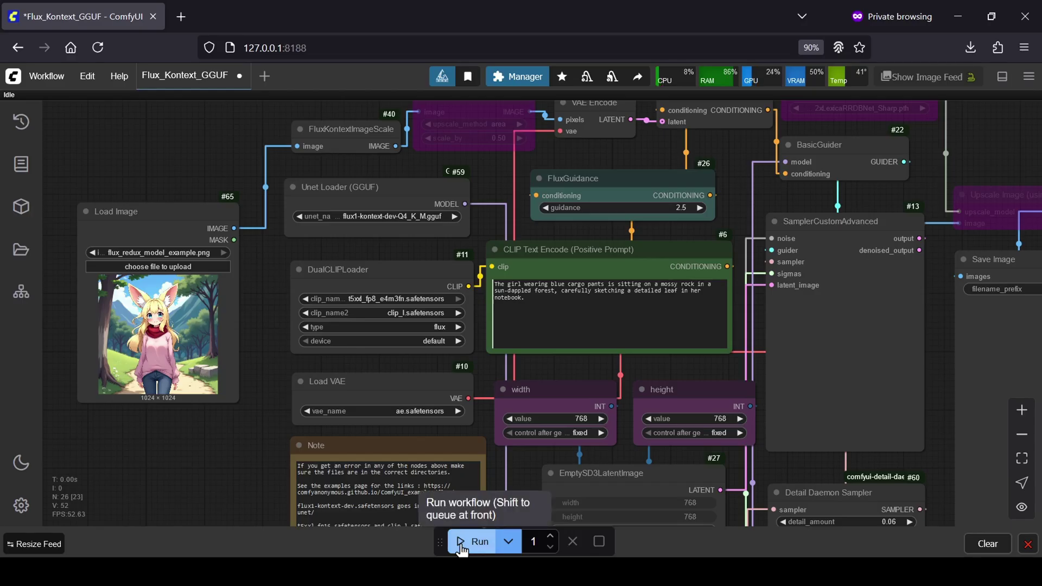
Run the Flux Kontext workflow on the fox-eared girl image until it finishes
click(465, 543)
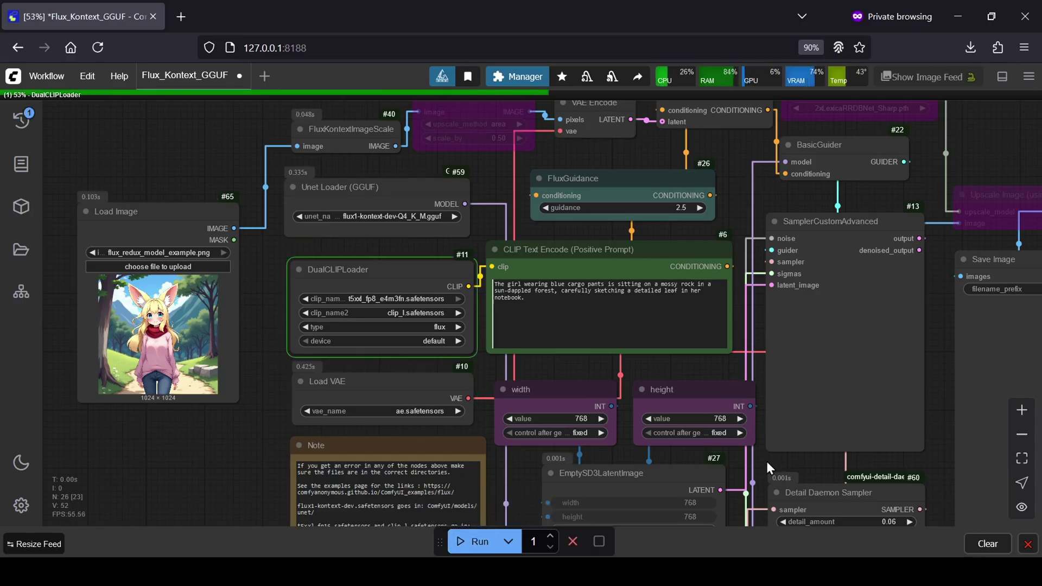
drag(766, 462, 729, 432)
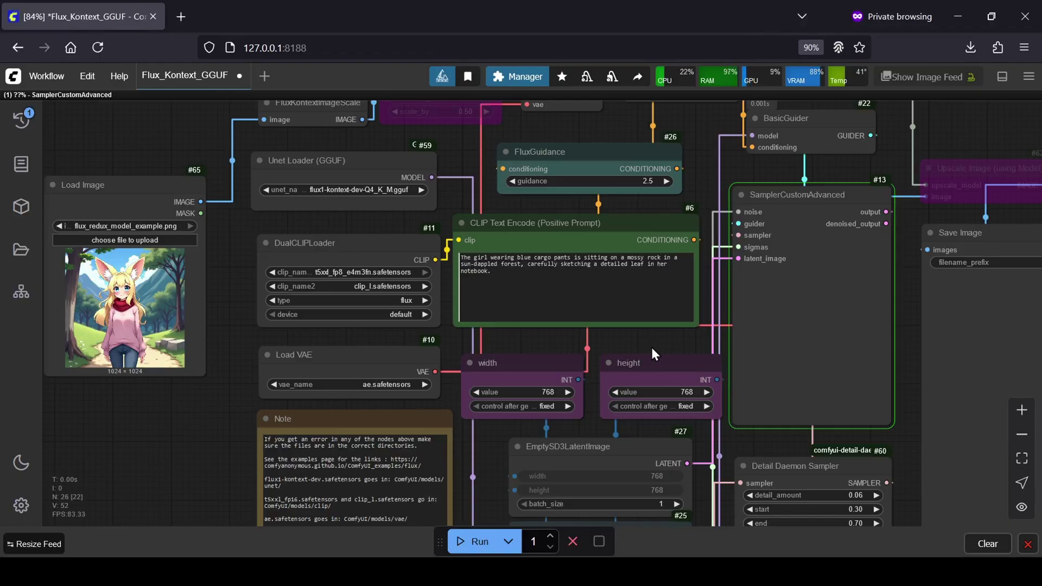
scroll(653, 347, right, 3)
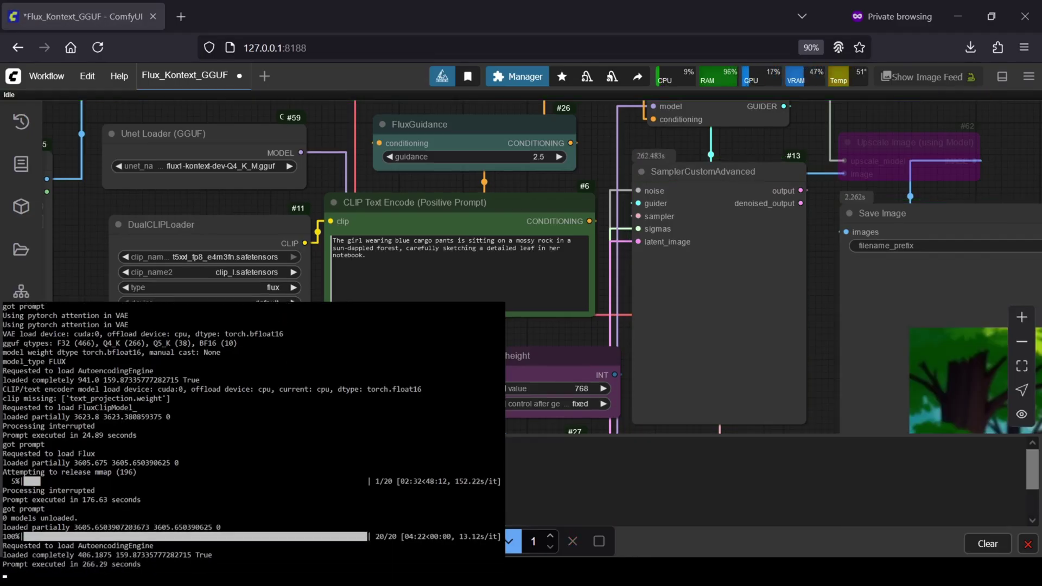
Pan and zoom to the Save Image node, enlarge the leaf-sketching output, then close the viewer
drag(840, 395, 688, 232)
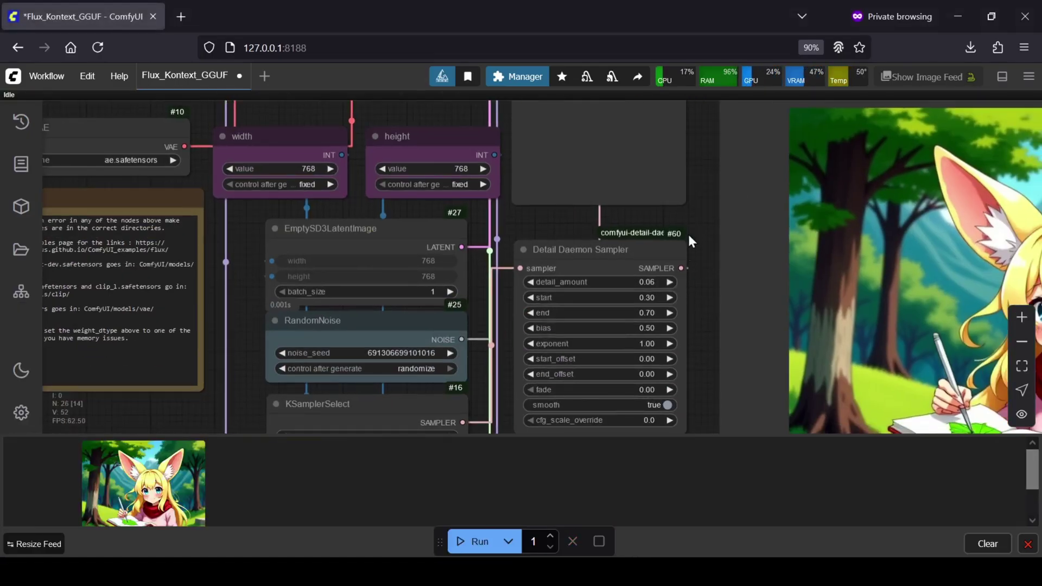
scroll(684, 326, down, 5)
drag(684, 405, 558, 352)
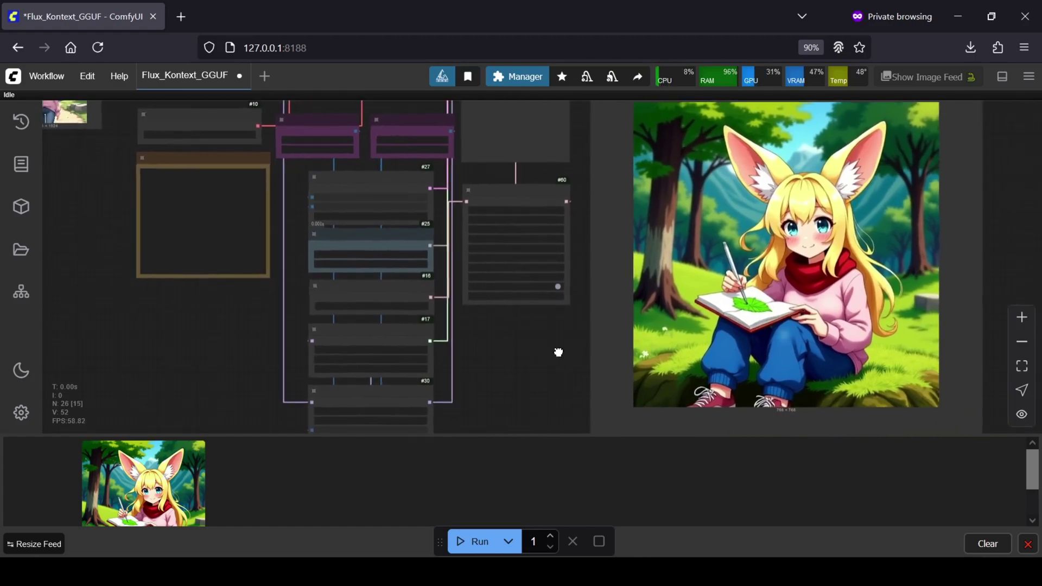
scroll(558, 352, up, 4)
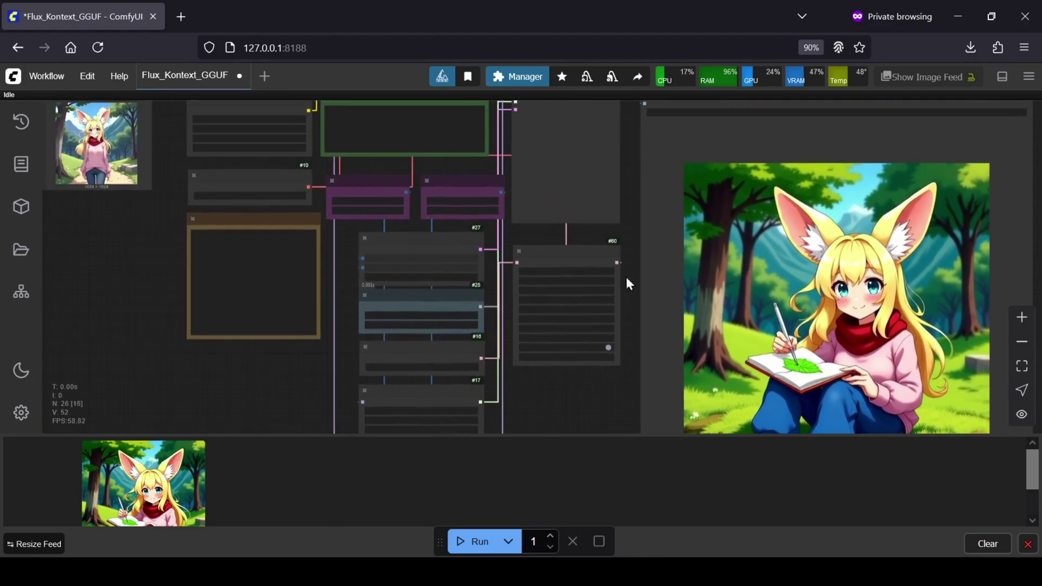
scroll(423, 179, up, 6)
scroll(415, 233, up, 3)
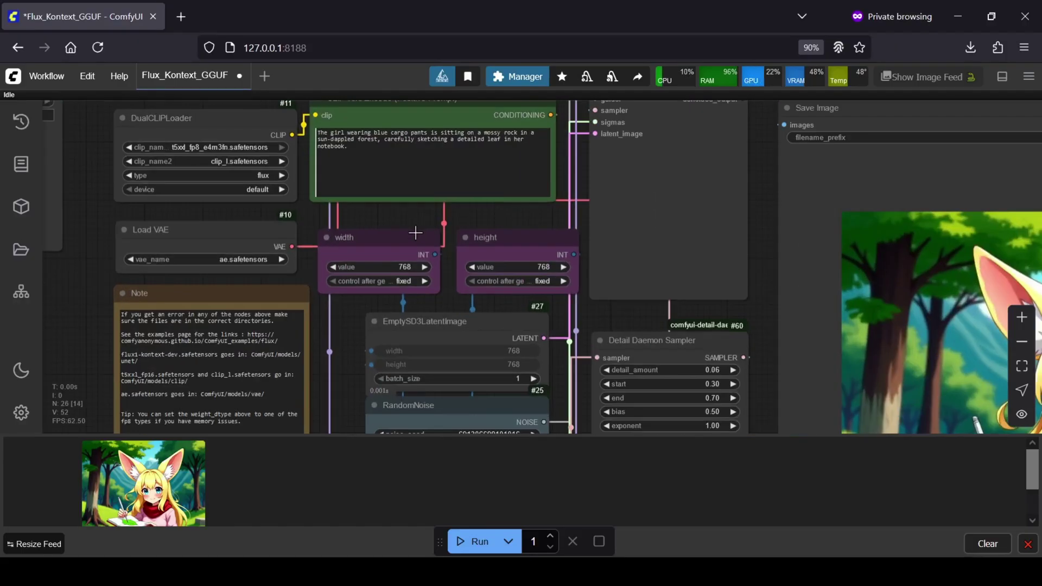
scroll(415, 232, up, 2)
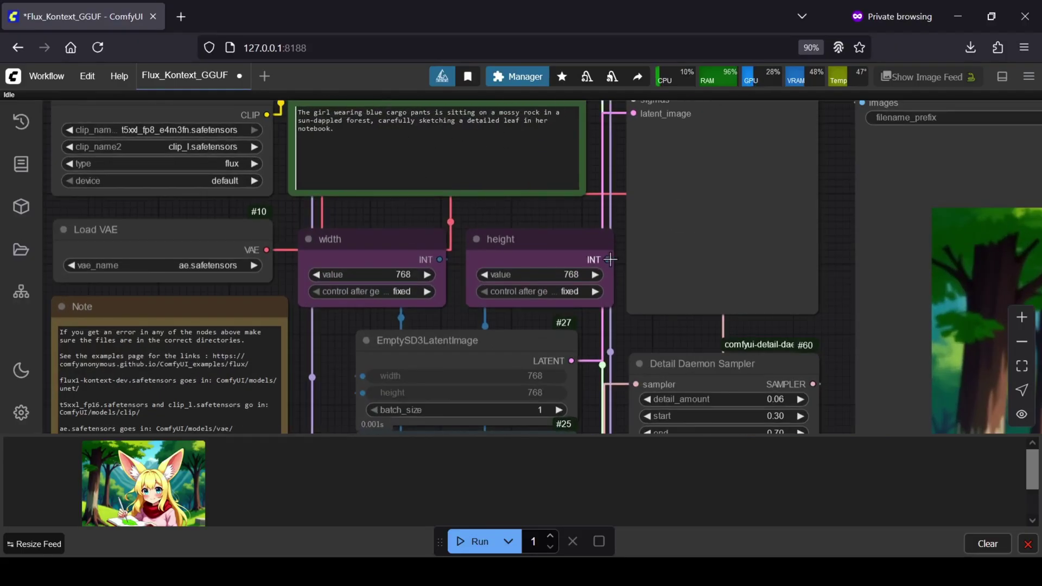
scroll(610, 260, down, 2)
drag(826, 346, 482, 175)
scroll(482, 174, down, 3)
click(758, 374)
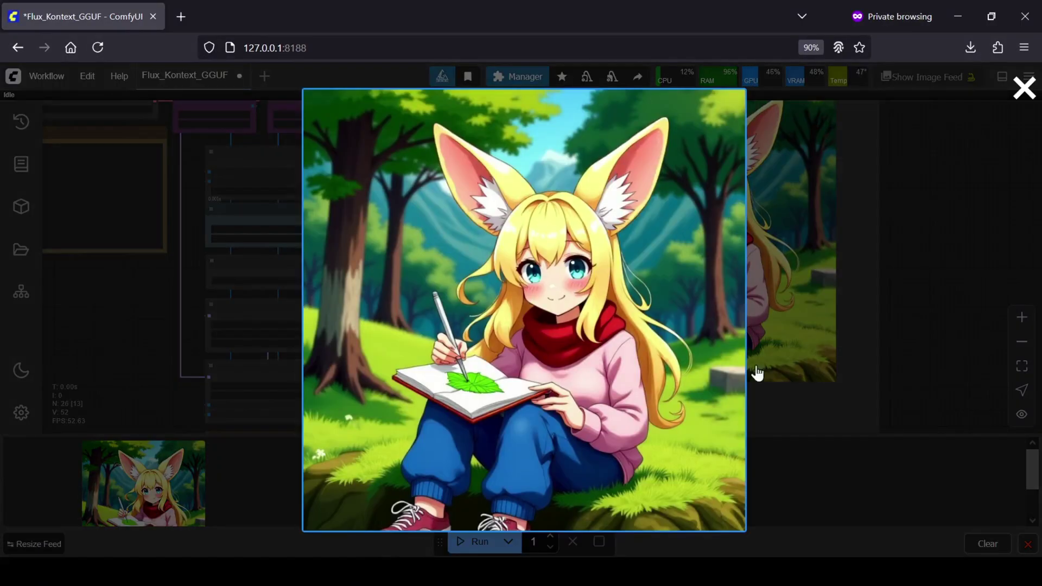
click(1020, 101)
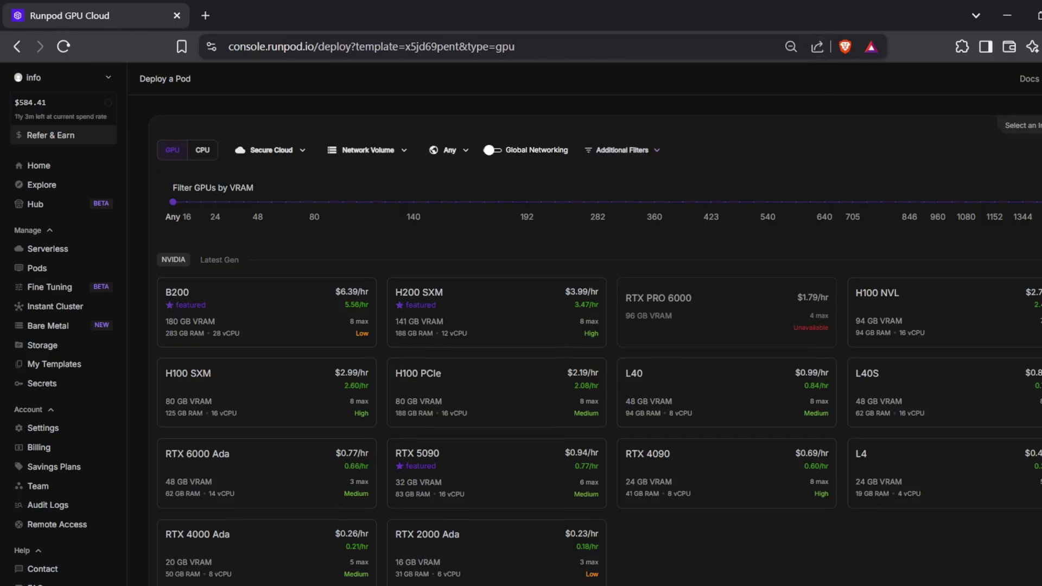
scroll(597, 353, down, 2)
scroll(597, 353, down, 3)
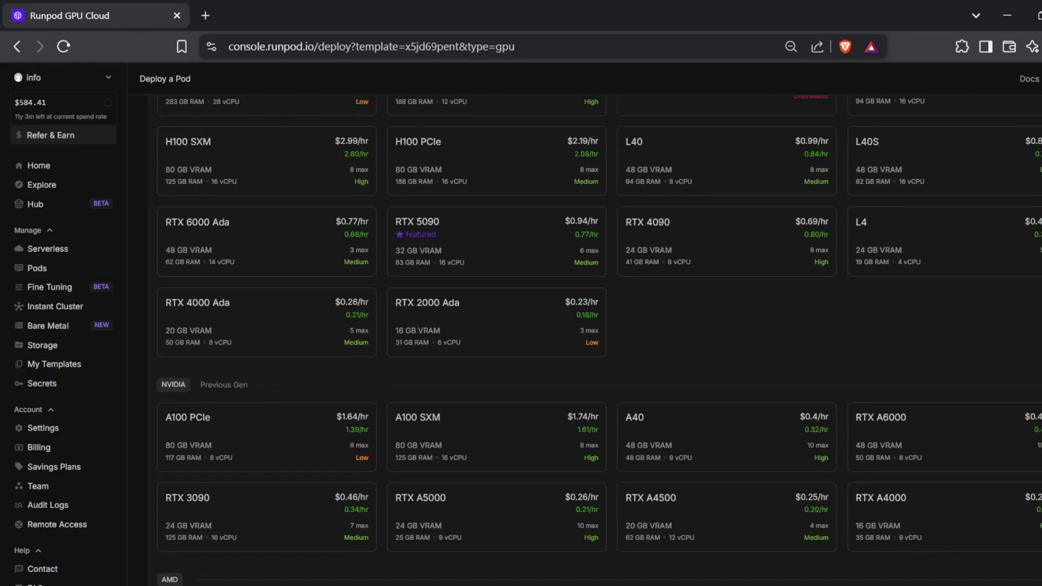
scroll(597, 352, down, 2)
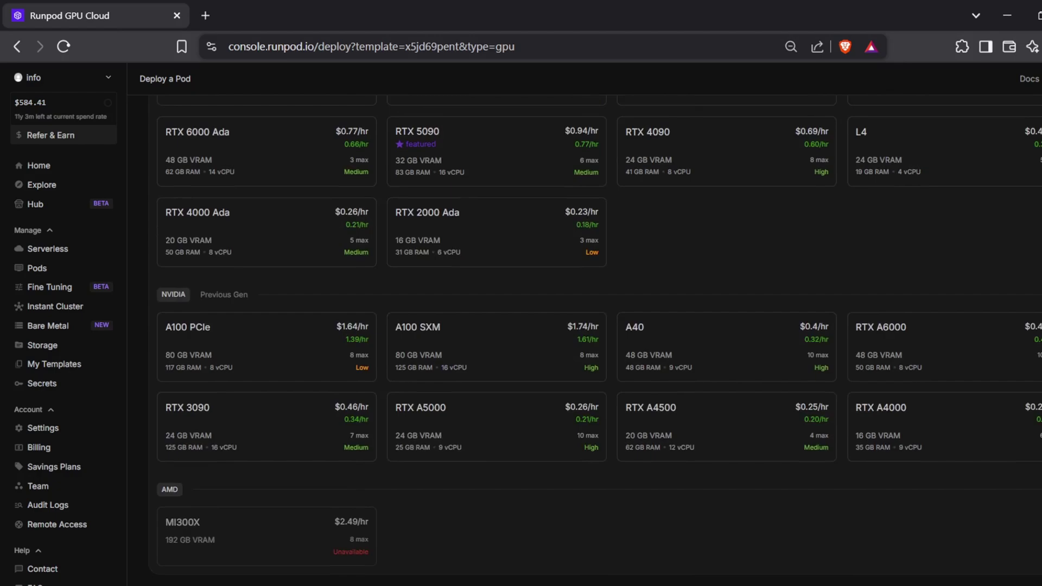
scroll(597, 353, up, 4)
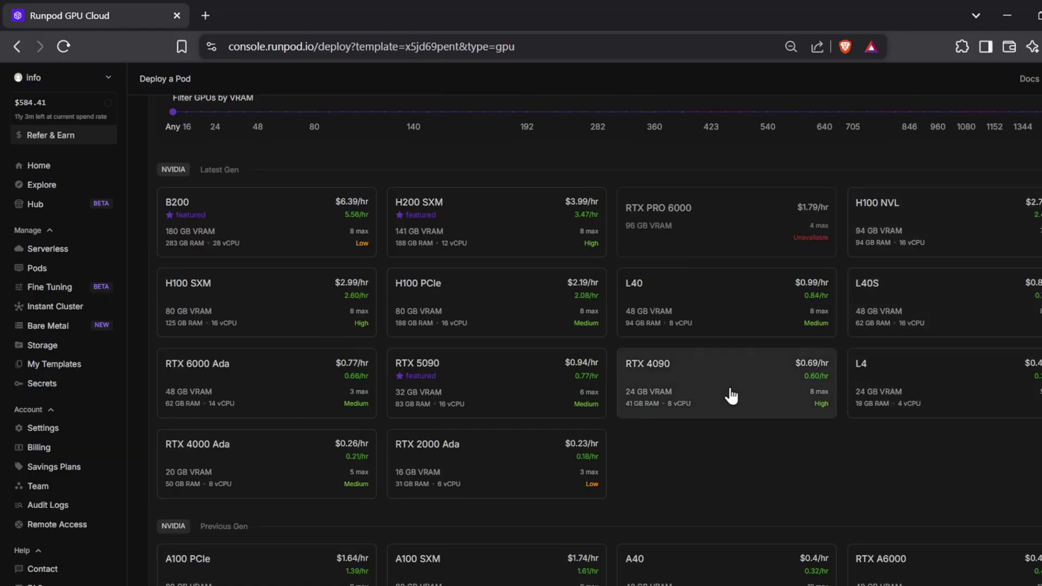
mouse_move(731, 397)
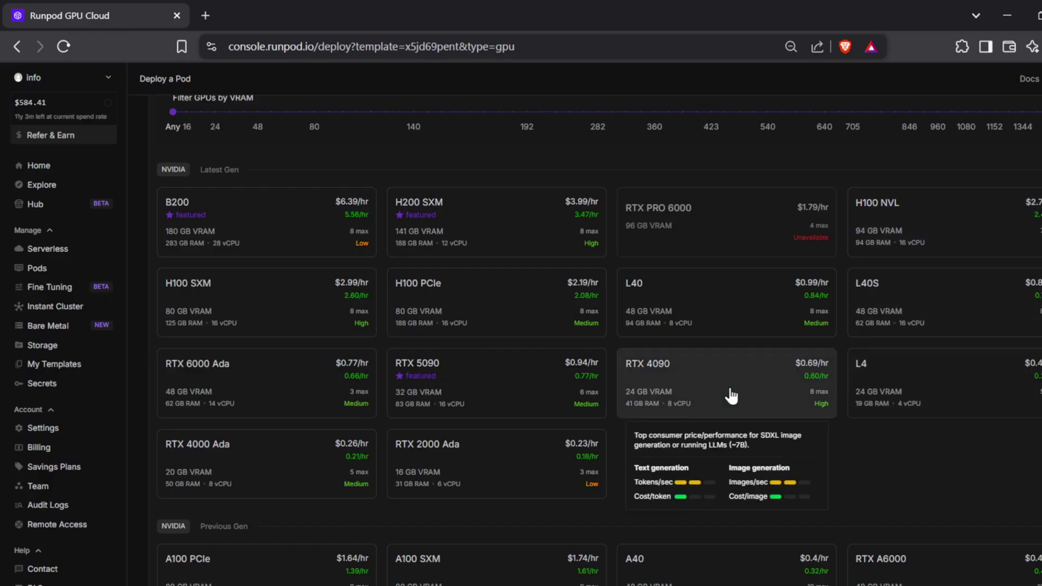
Deploy an on-demand RTX 4090 pod with template overrides set and GPU Count left at 1
click(731, 396)
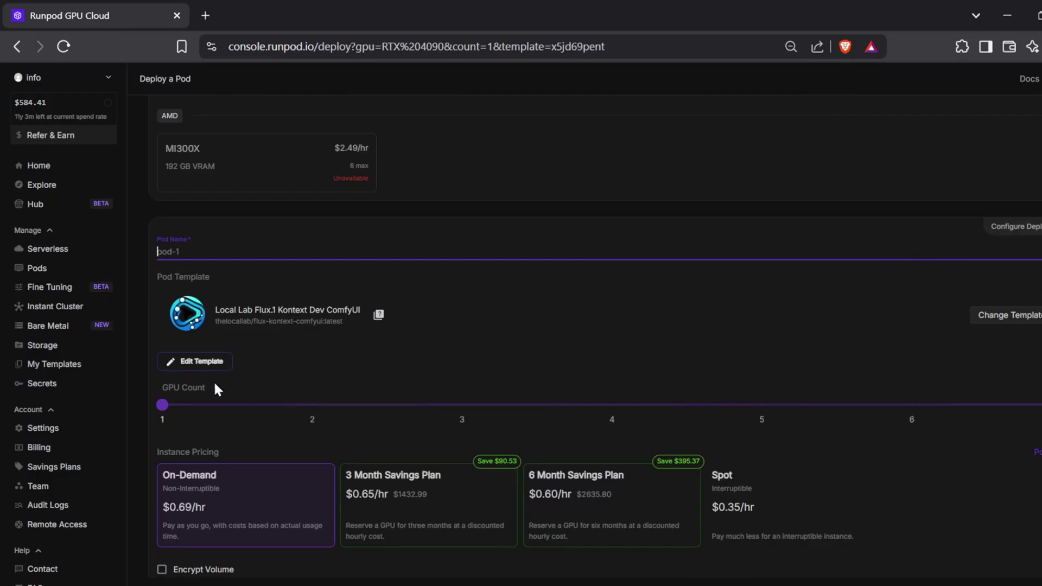
click(207, 363)
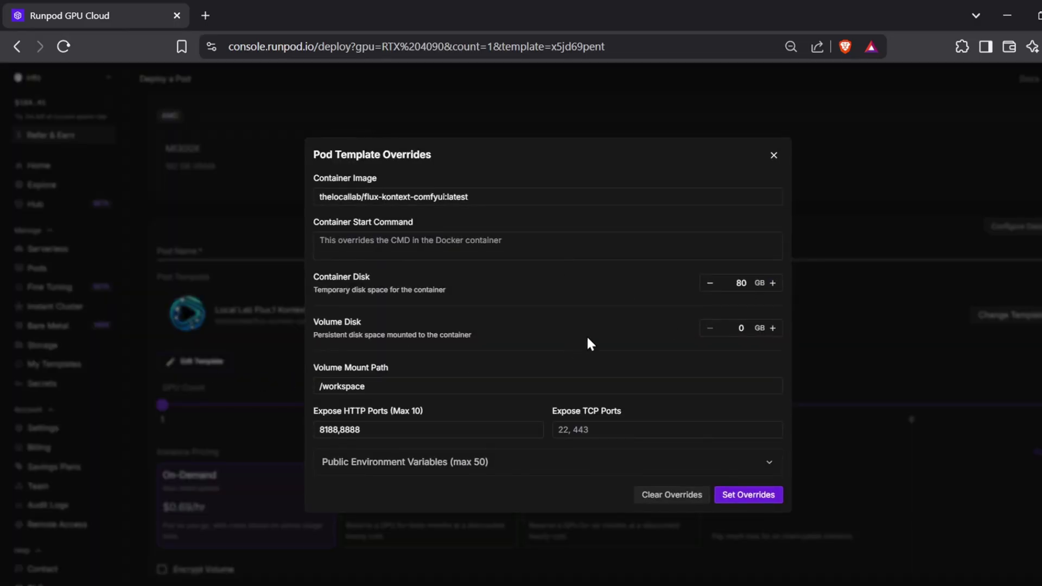
click(749, 495)
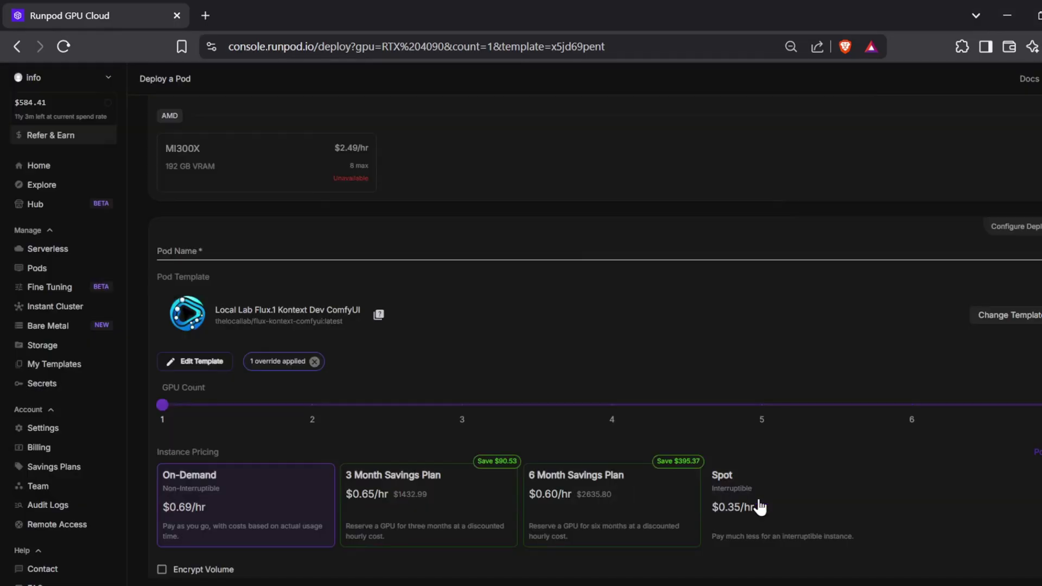
scroll(755, 435, down, 4)
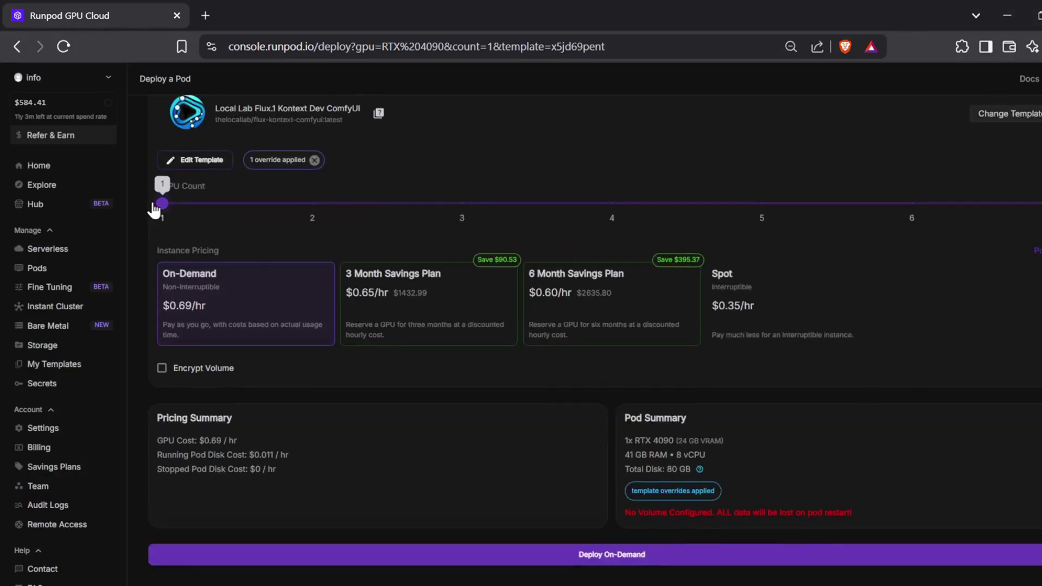
mouse_move(162, 204)
mouse_down()
mouse_move(309, 205)
mouse_move(174, 220)
mouse_up()
click(510, 559)
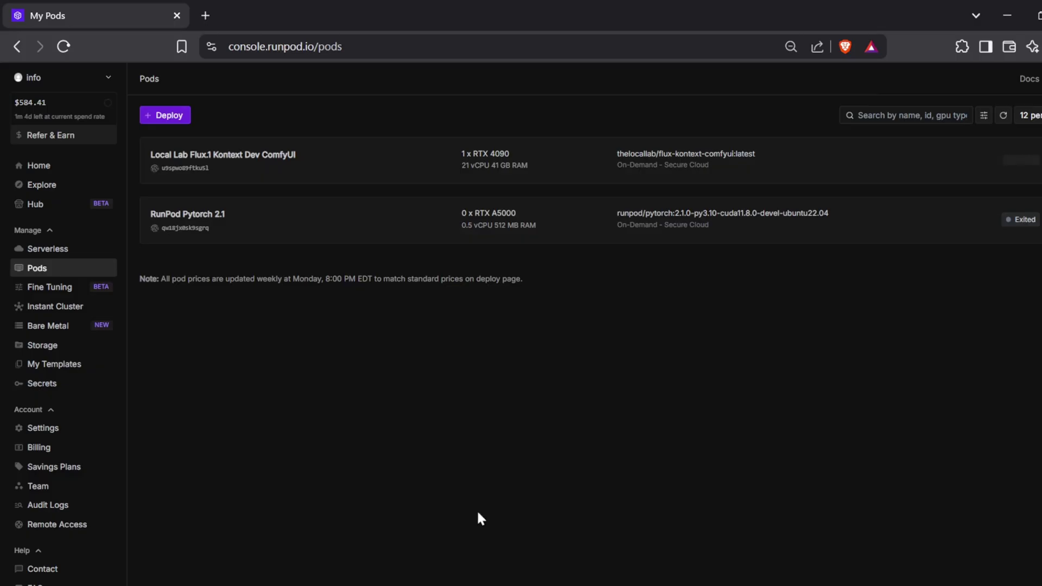
Check the container startup logs twice until the pod shows Running at 58% container disk
click(266, 361)
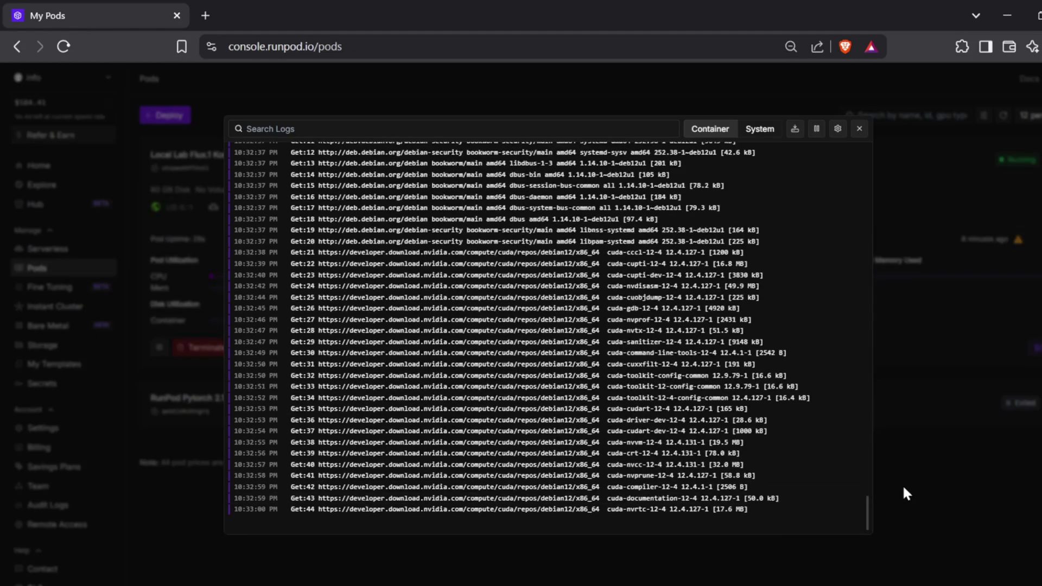
click(893, 485)
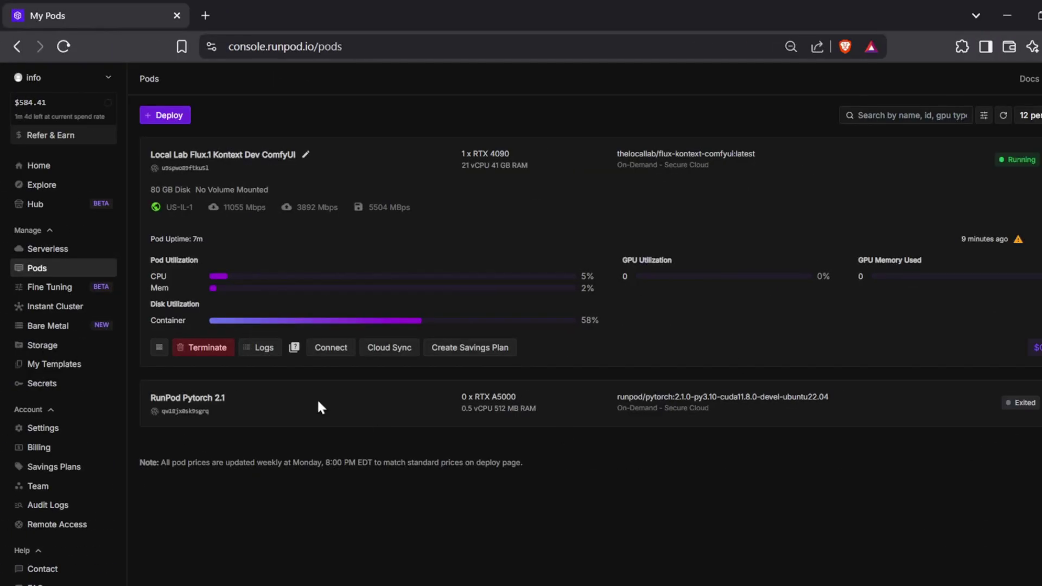
click(260, 348)
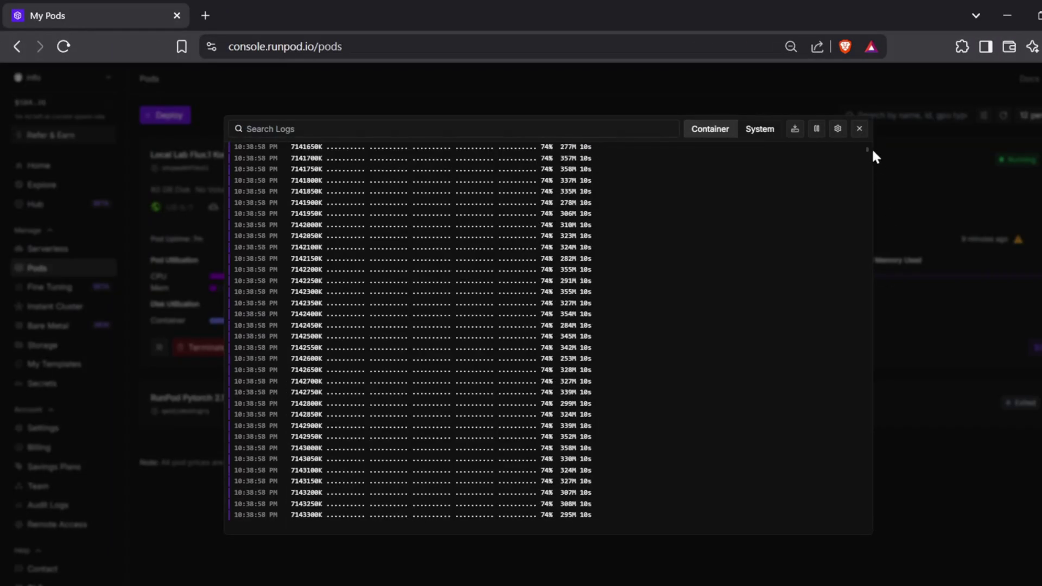
click(939, 511)
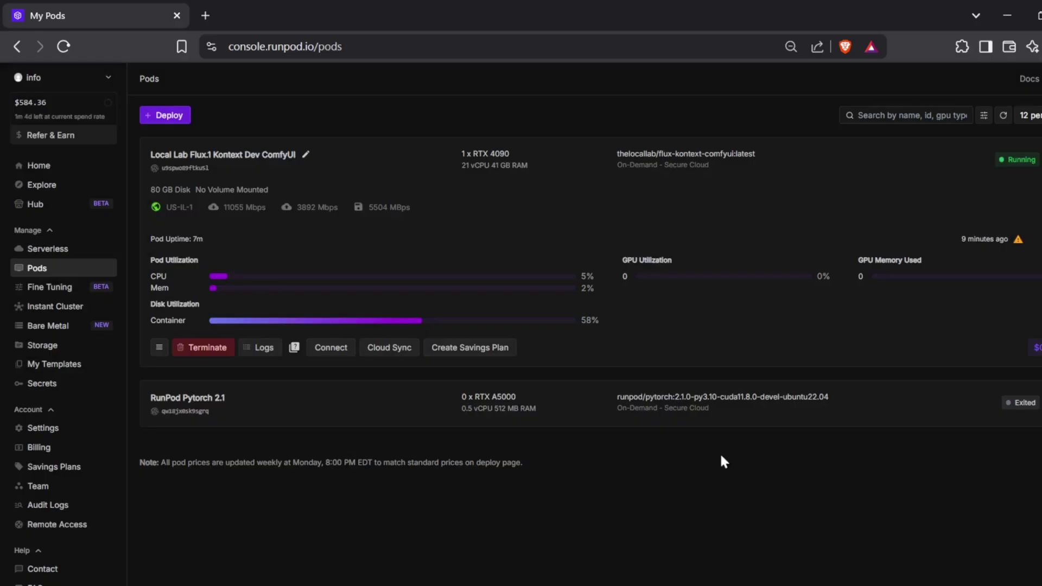
drag(580, 321, 592, 324)
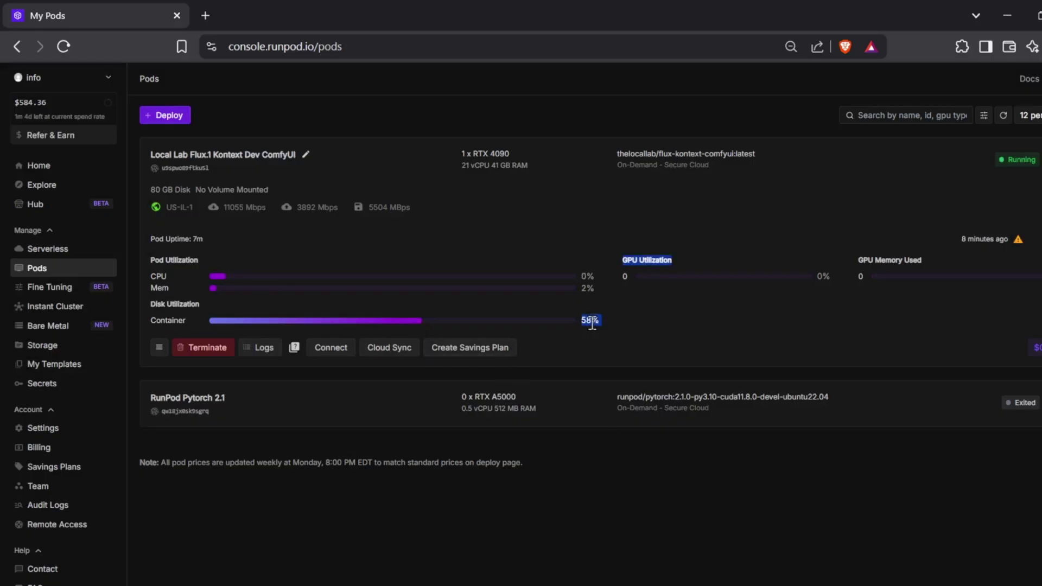
click(643, 337)
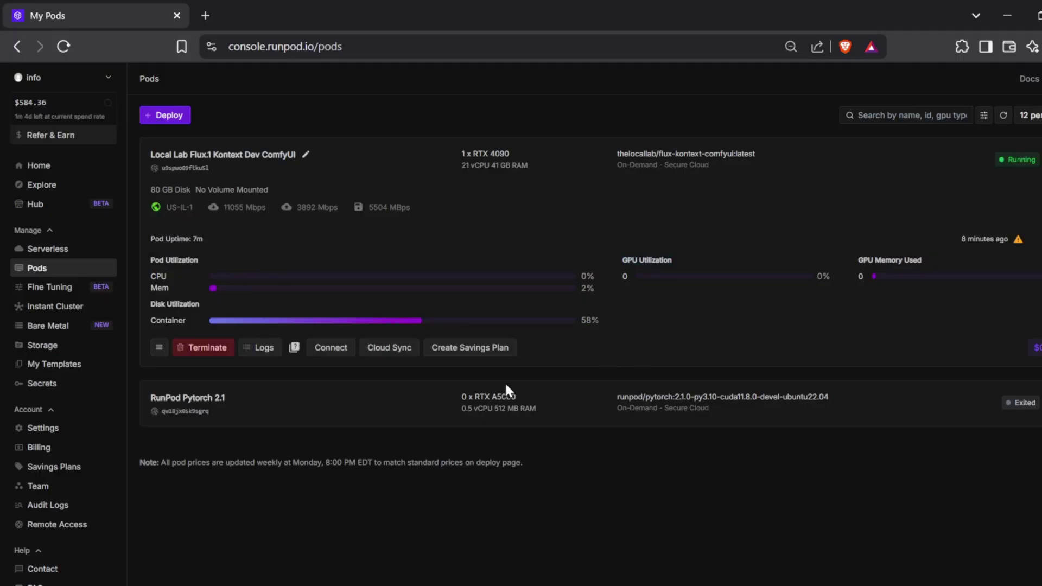
Open the pod's Jupyter Lab on port 8888, scroll the ComfyUI file tree, then close the tab
click(332, 350)
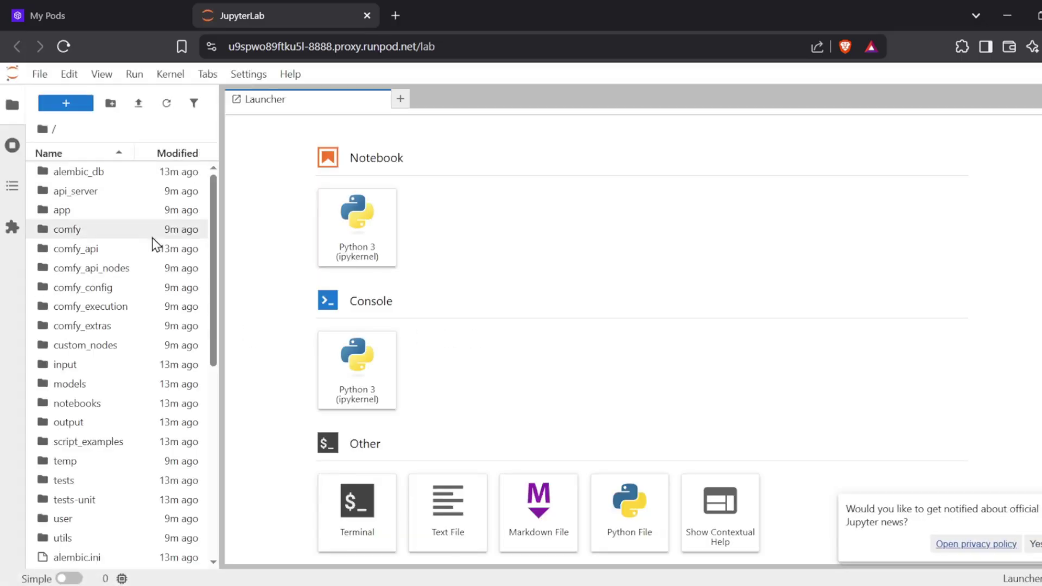
scroll(156, 257, down, 5)
scroll(158, 270, up, 5)
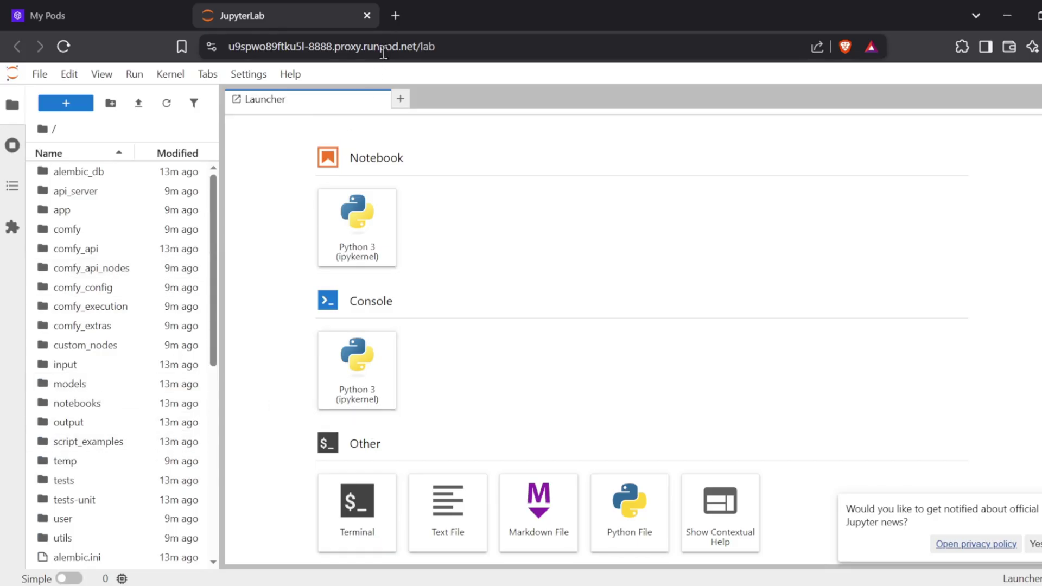
click(368, 15)
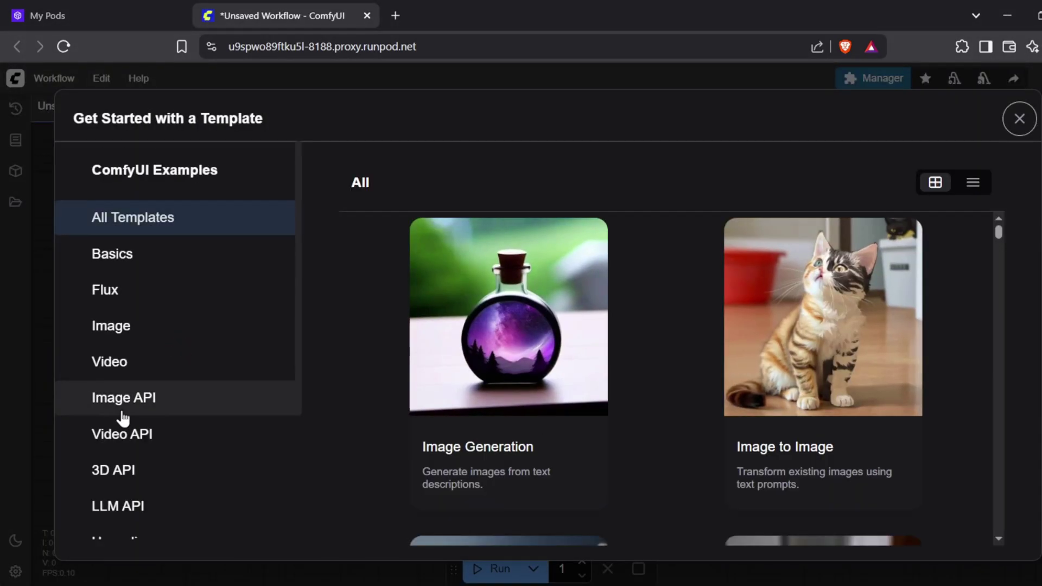
Close the template picker on the pod's ComfyUI and load the Flux_Kontext_FP8 workflow
scroll(123, 418, down, 5)
click(1019, 118)
click(54, 78)
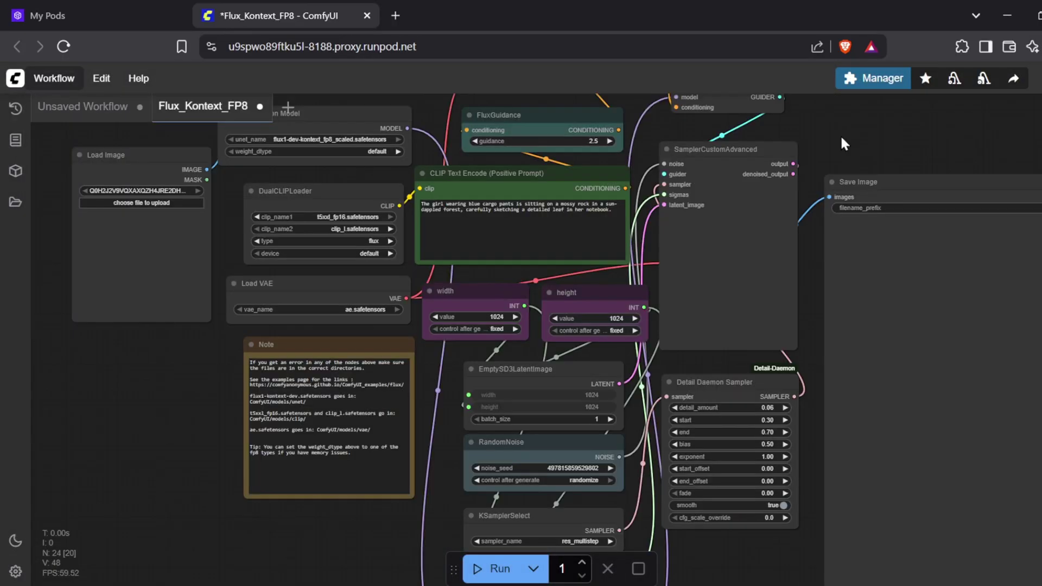
scroll(596, 240, up, 2)
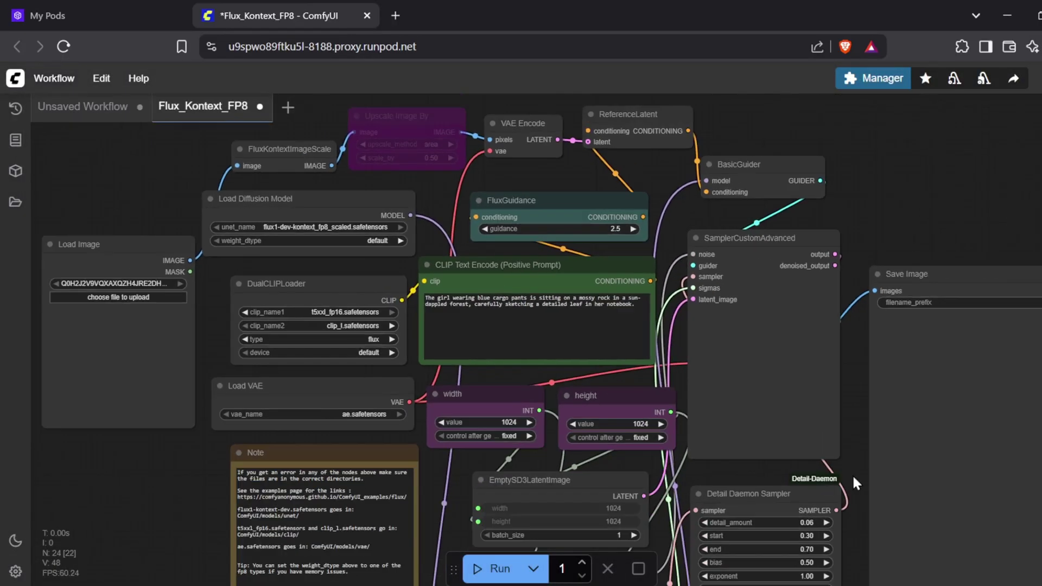
scroll(496, 408, down, 2)
scroll(496, 408, up, 2)
drag(587, 455, 577, 511)
Run the Flux_Kontext_FP8 workflow on the loaded portrait through 20/20 sampling steps
click(491, 568)
scroll(807, 441, down, 1)
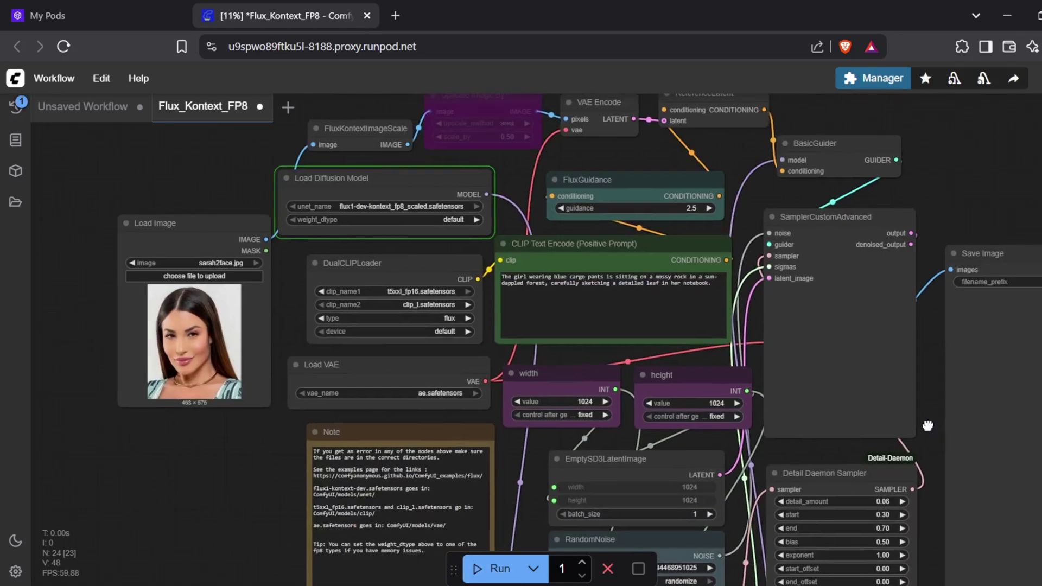
scroll(878, 416, up, 1)
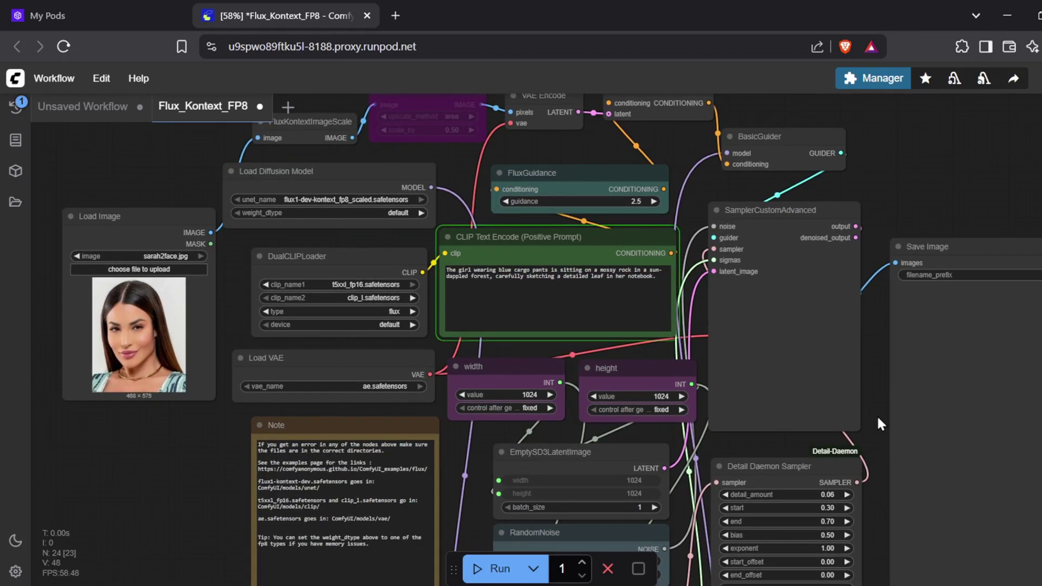
drag(879, 420, 840, 410)
Watch the generation logs, then pan to the Save Image output of the woman sketching a leaf
key(ctrl+grave)
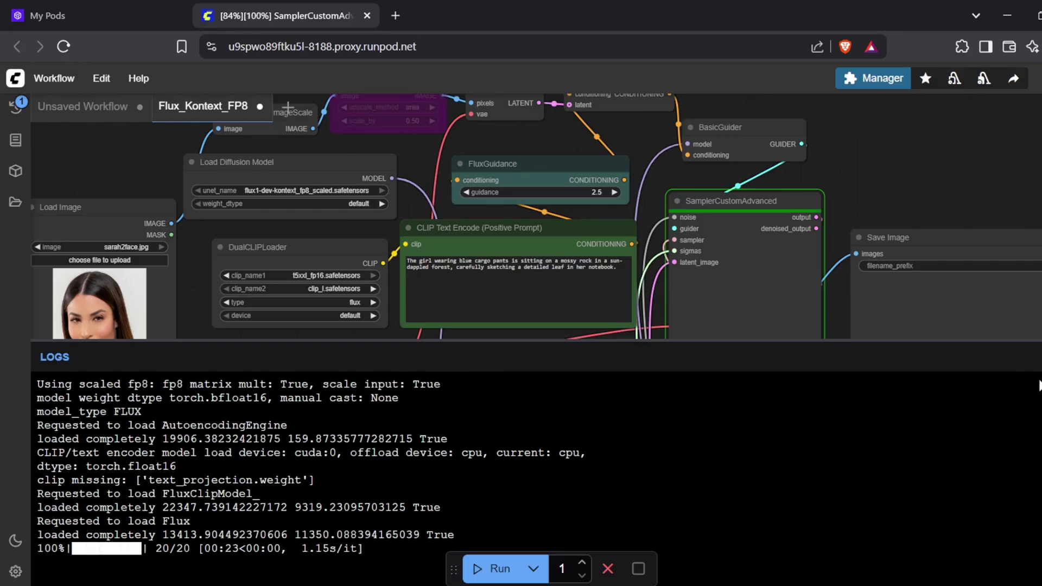
key(ctrl+grave)
drag(814, 431, 726, 327)
scroll(727, 327, down, 3)
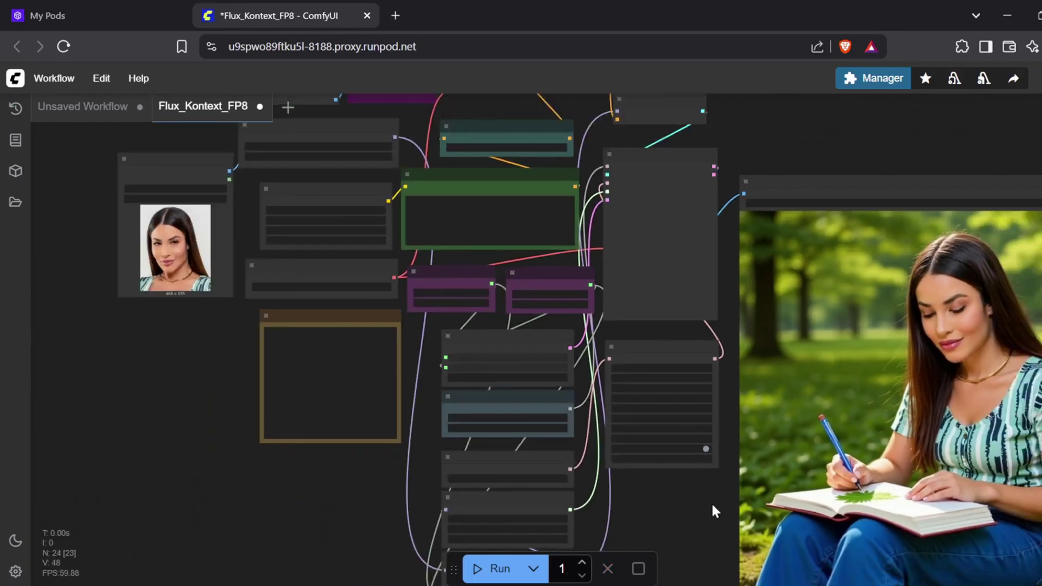
drag(711, 507, 609, 452)
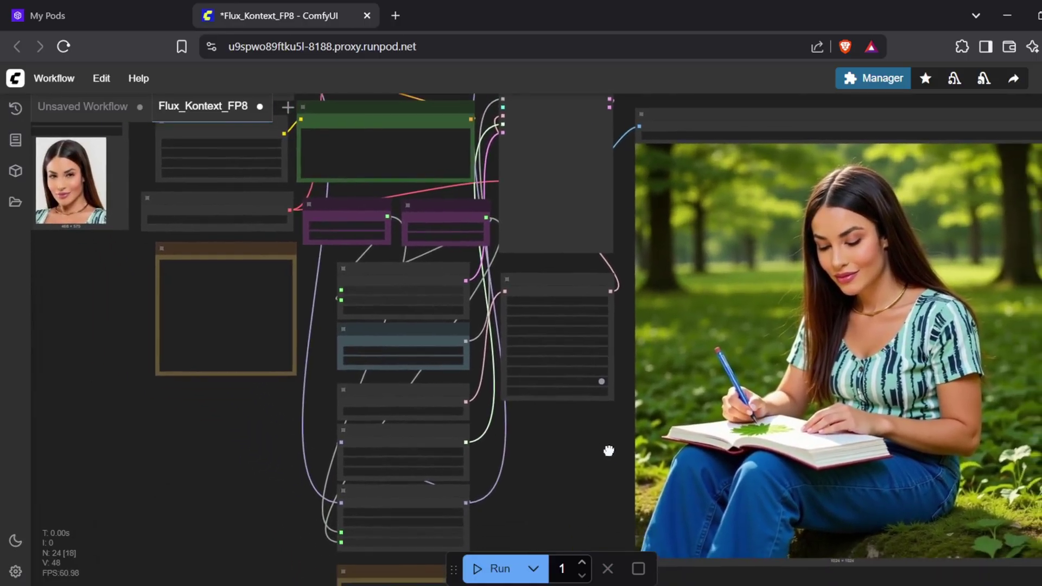